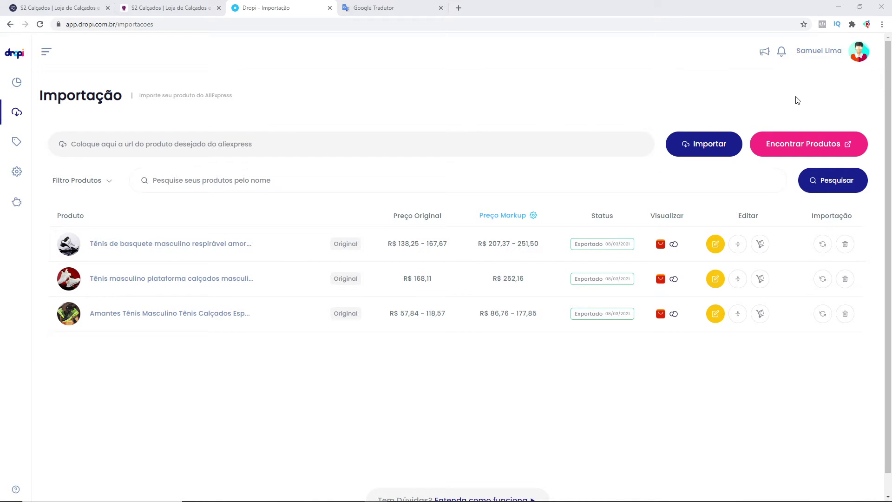
# Open AliExpress from Dropi's product finder and search for "tenis masculino"
pyautogui.click(799, 145)
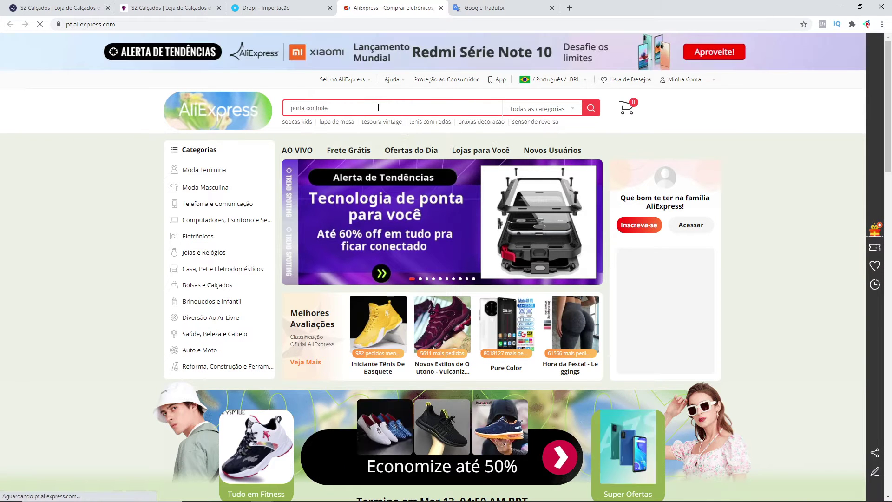
pyautogui.click(378, 107)
pyautogui.write('tenis')
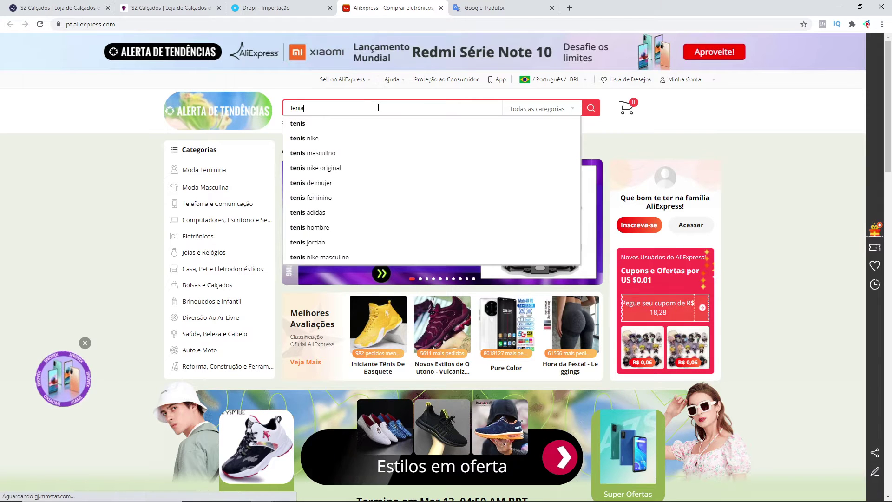
pyautogui.press('Down')
pyautogui.press('Down')
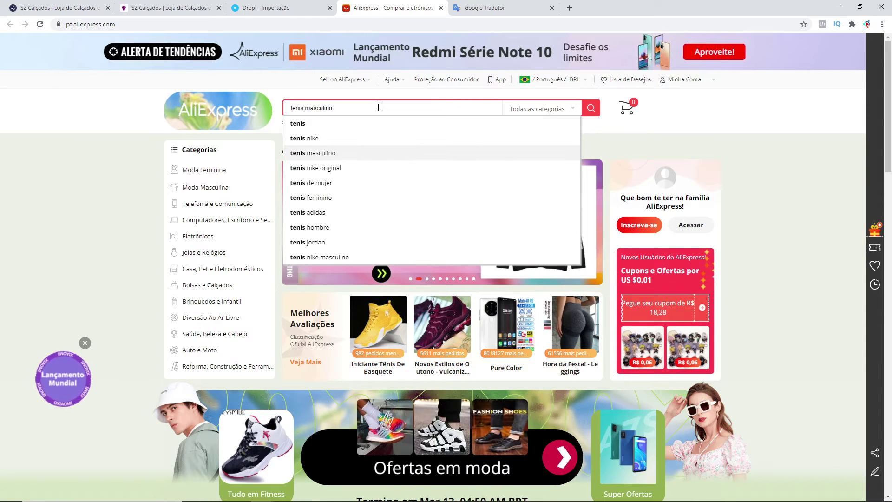
pyautogui.press('Return')
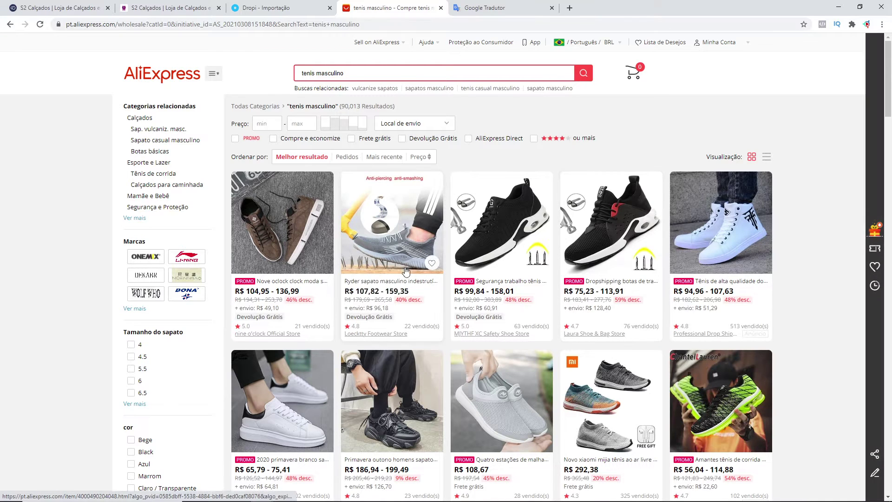
# Open the brown nine o'clock casual shoe listing, dismiss the coupon offer and look through the product page
pyautogui.scroll(-1, 395, 263)
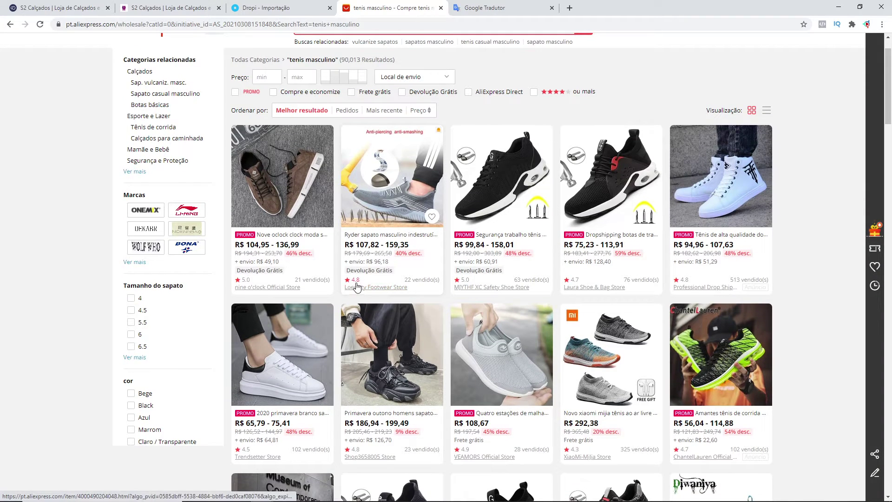
pyautogui.click(269, 239)
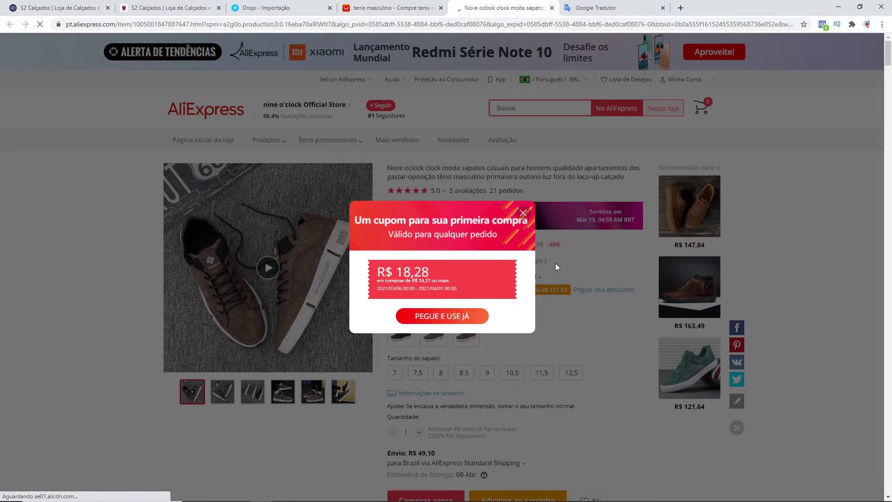
pyautogui.click(523, 212)
pyautogui.scroll(-3, 464, 223)
pyautogui.scroll(-15, 514, 215)
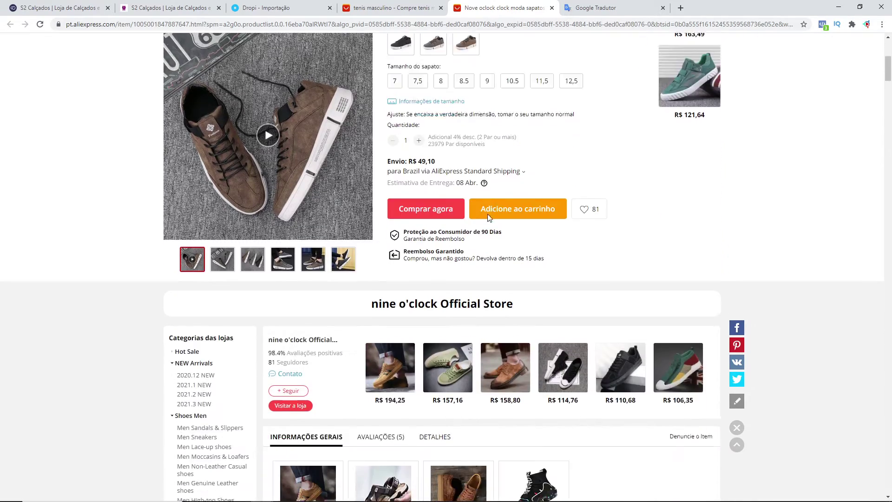
pyautogui.scroll(-12, 491, 248)
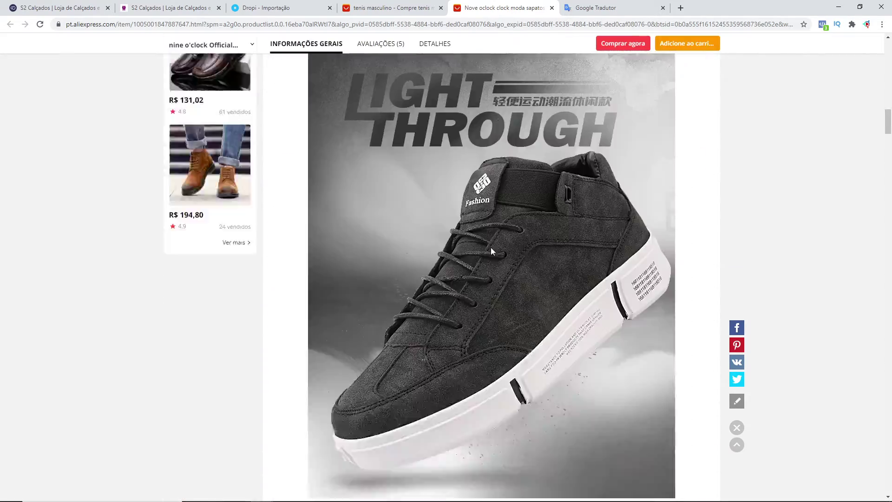
pyautogui.scroll(20, 495, 245)
pyautogui.scroll(3, 495, 250)
# Copy the shoe listing's AliExpress link into Dropi's product URL field, and clear the field again
pyautogui.click(424, 25)
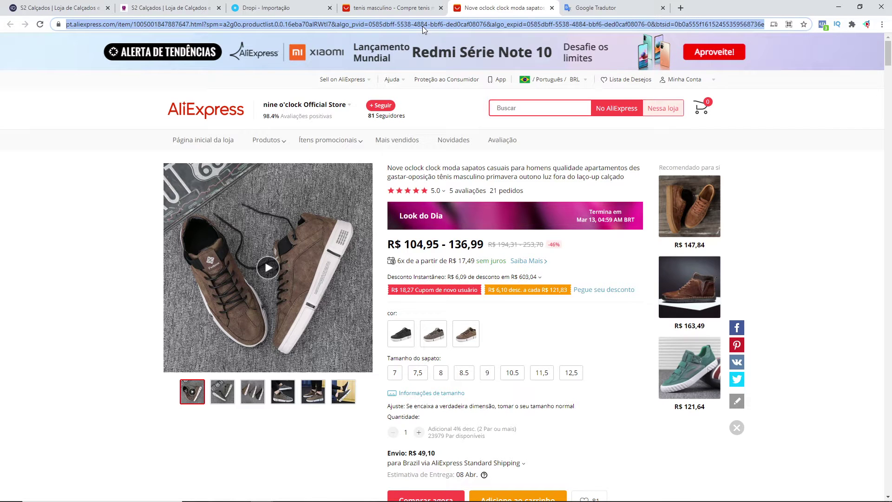
pyautogui.click(263, 9)
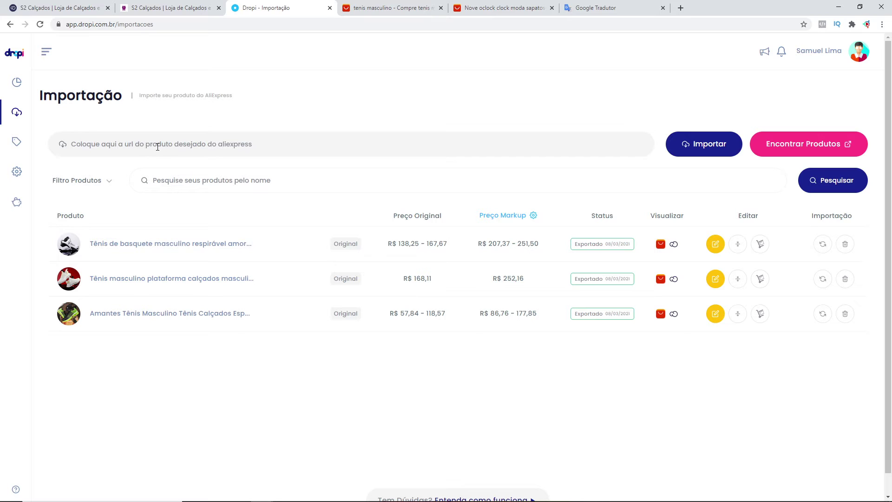
pyautogui.hotkey('ctrl', 'v')
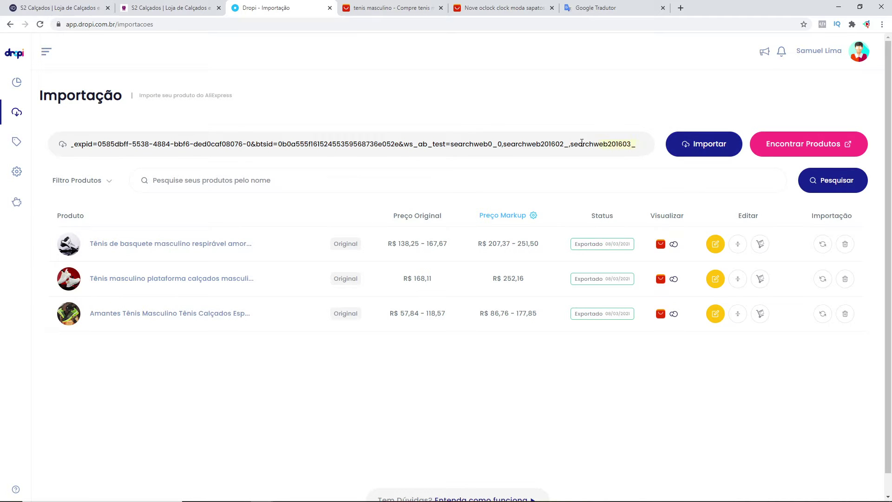
pyautogui.moveTo(336, 150); pyautogui.dragTo(59, 140)
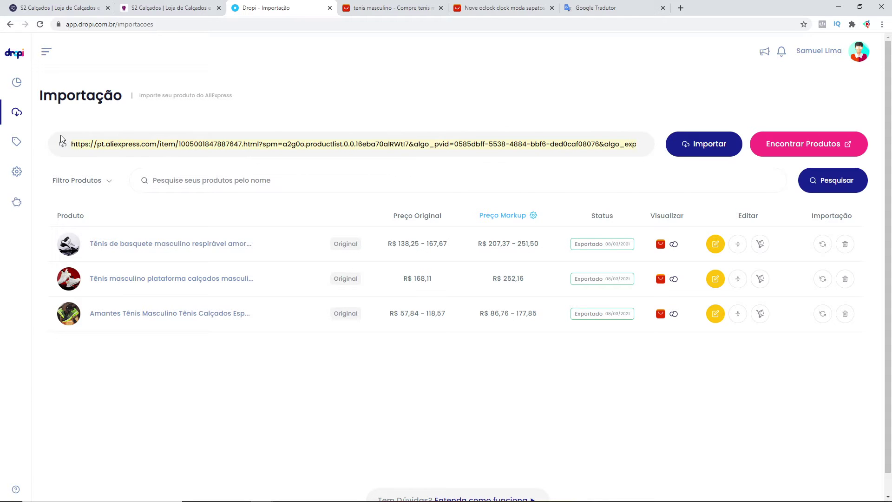
pyautogui.press('BackSpace')
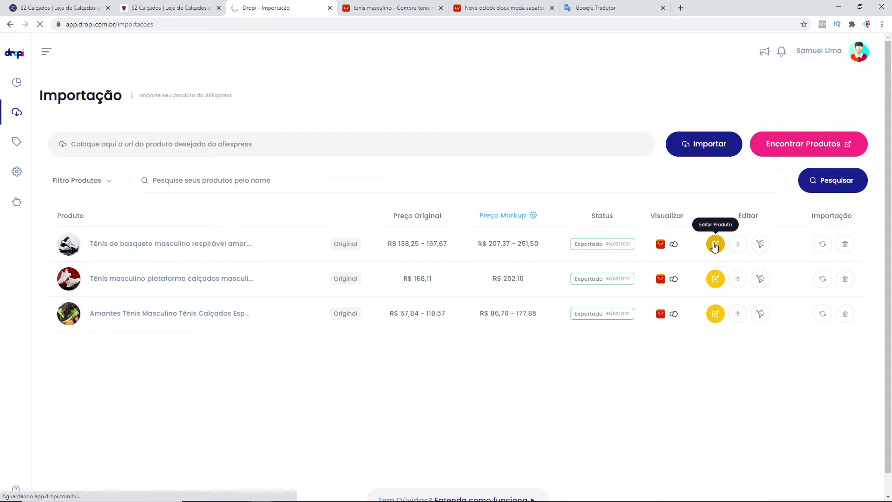
# Open the men's basketball shoe, first in Dropi's imported product list, for editing and go to its description
pyautogui.click(715, 245)
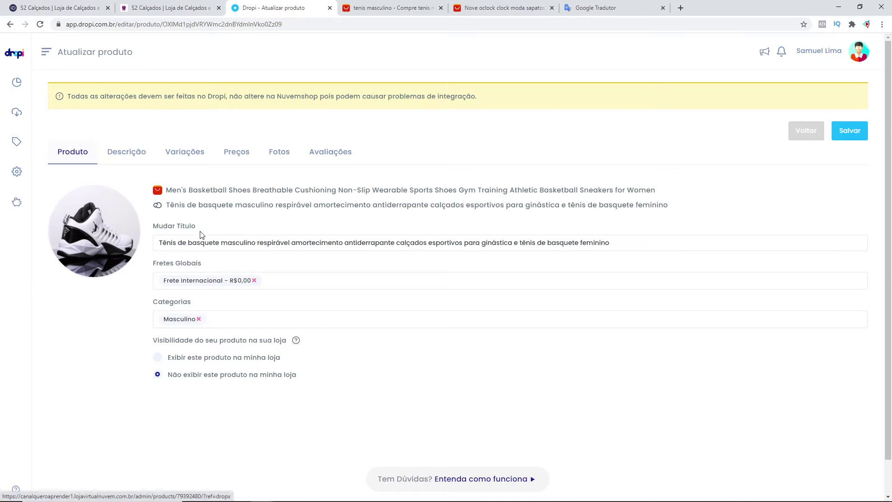
pyautogui.click(125, 155)
pyautogui.scroll(-1, 487, 291)
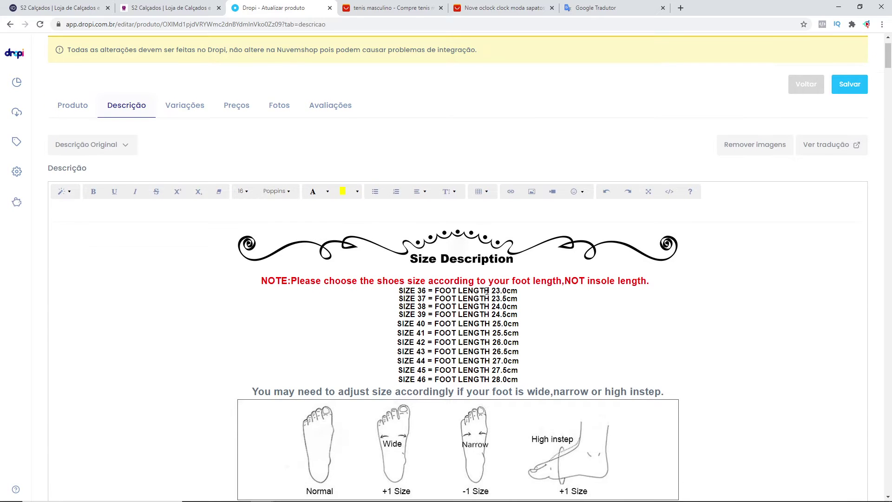
pyautogui.scroll(-2, 486, 291)
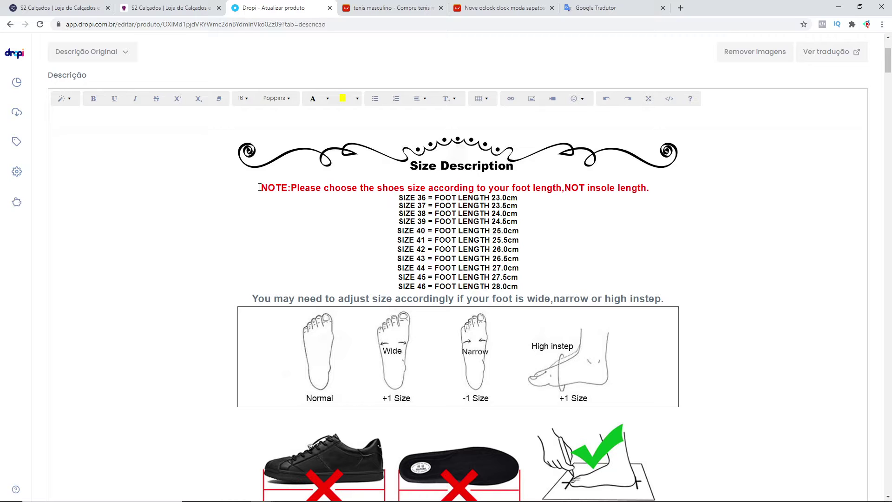
# Examine the English sizing note, size list and fit advice at the start of the product description
pyautogui.moveTo(259, 187); pyautogui.dragTo(405, 185)
pyautogui.moveTo(539, 190); pyautogui.dragTo(652, 197)
pyautogui.hotkey('ctrl', 'c')
pyautogui.moveTo(610, 239); pyautogui.dragTo(669, 297)
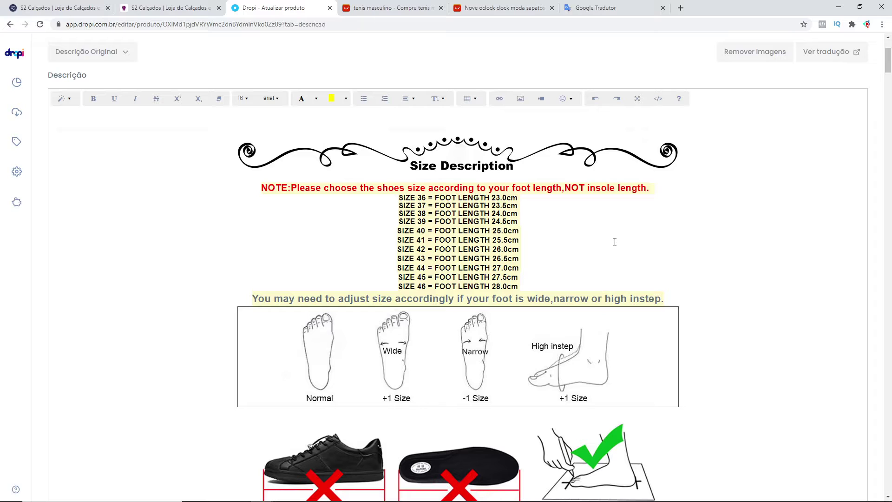
pyautogui.scroll(2, 614, 242)
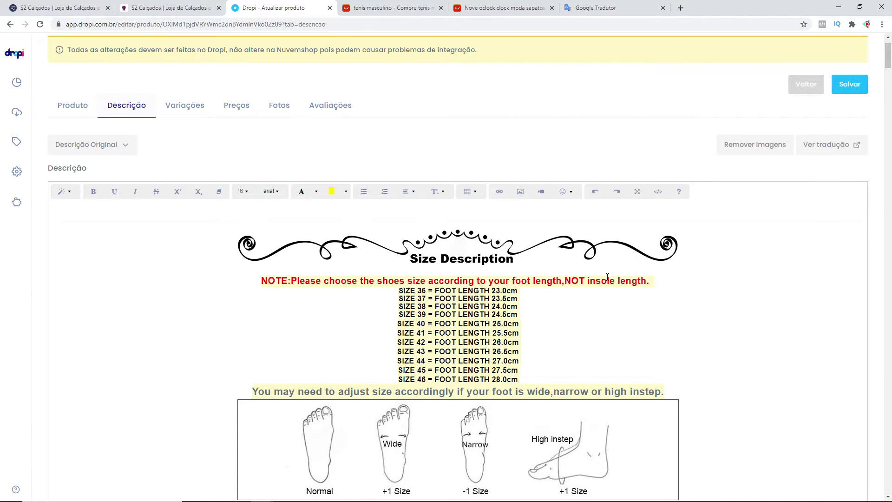
pyautogui.scroll(-3, 608, 276)
pyautogui.scroll(2, 586, 232)
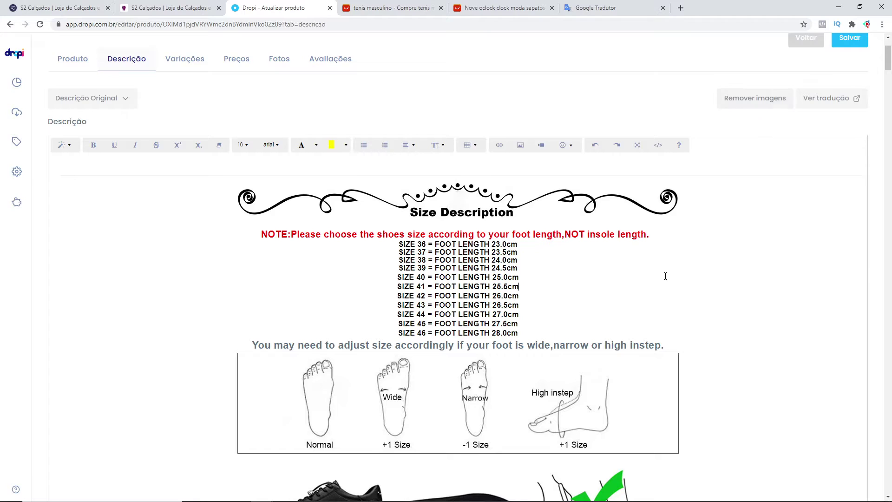
# Look through the product images in the description, including the "New Arrival" banner, and return to its beginning
pyautogui.scroll(-10, 647, 278)
pyautogui.scroll(-5, 589, 251)
pyautogui.scroll(10, 588, 250)
pyautogui.scroll(-4, 589, 249)
pyautogui.scroll(-17, 588, 249)
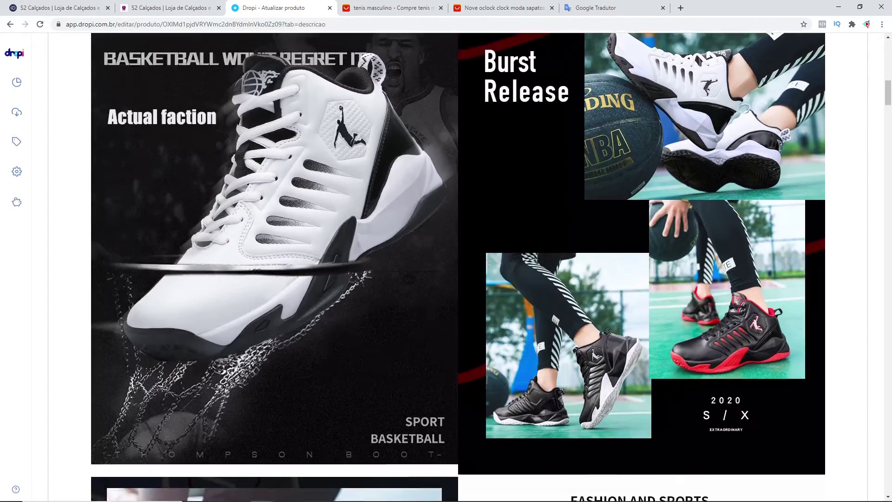
pyautogui.scroll(4, 343, 221)
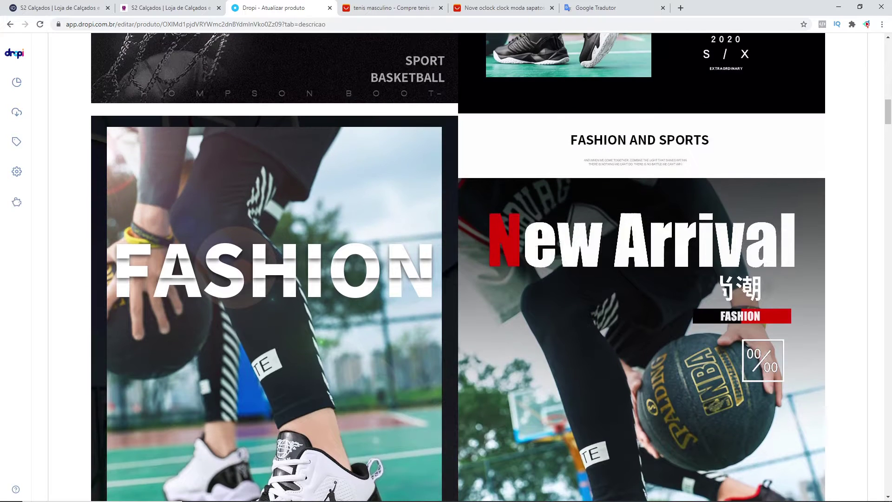
pyautogui.scroll(-8, 686, 261)
pyautogui.scroll(8, 647, 177)
pyautogui.click(638, 146)
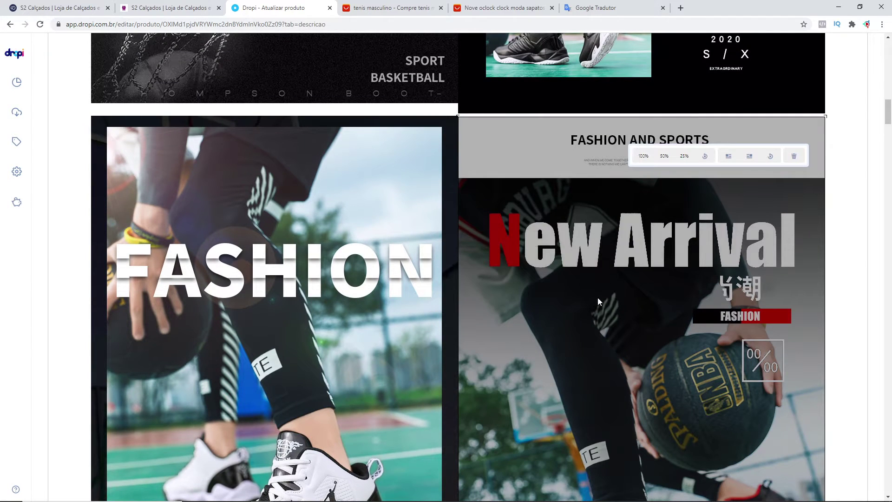
pyautogui.scroll(-3, 611, 233)
pyautogui.scroll(15, 604, 228)
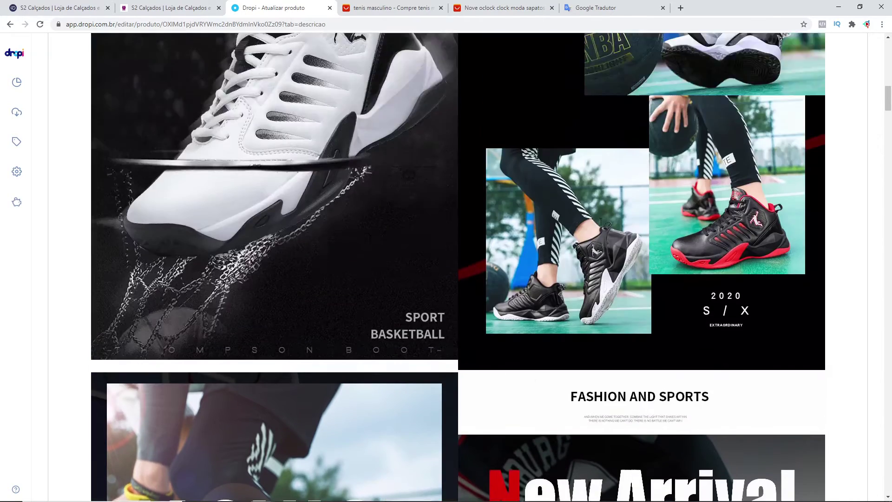
pyautogui.scroll(9, 598, 221)
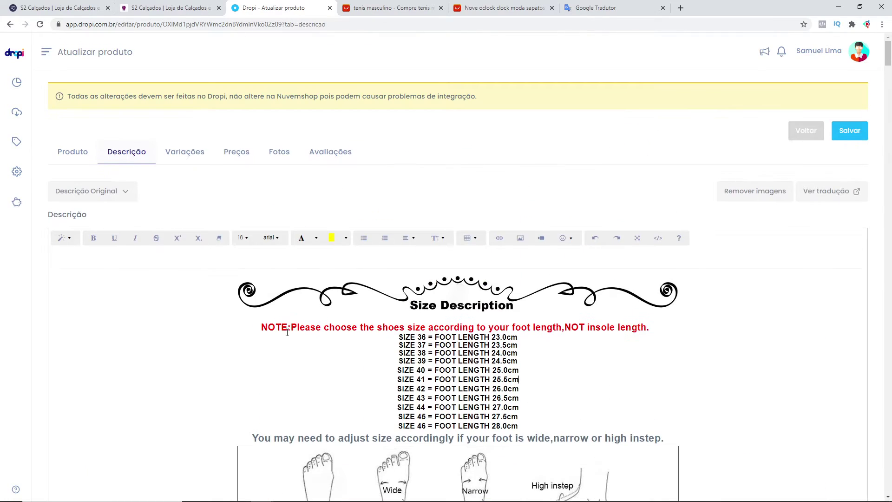
# Copy the red English note about choosing shoe size and translate it into Portuguese in Google Translate
pyautogui.moveTo(306, 326); pyautogui.dragTo(661, 433)
pyautogui.click(655, 351)
pyautogui.click(614, 9)
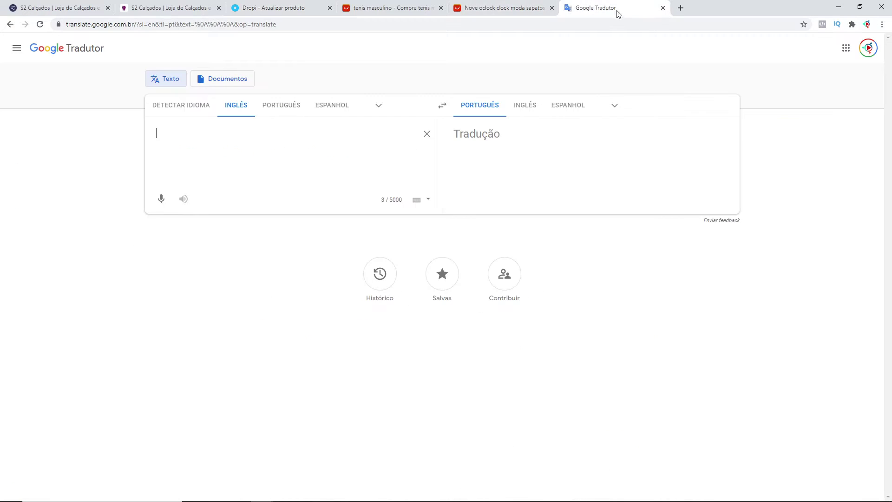
pyautogui.click(223, 149)
pyautogui.hotkey('ctrl', 'v')
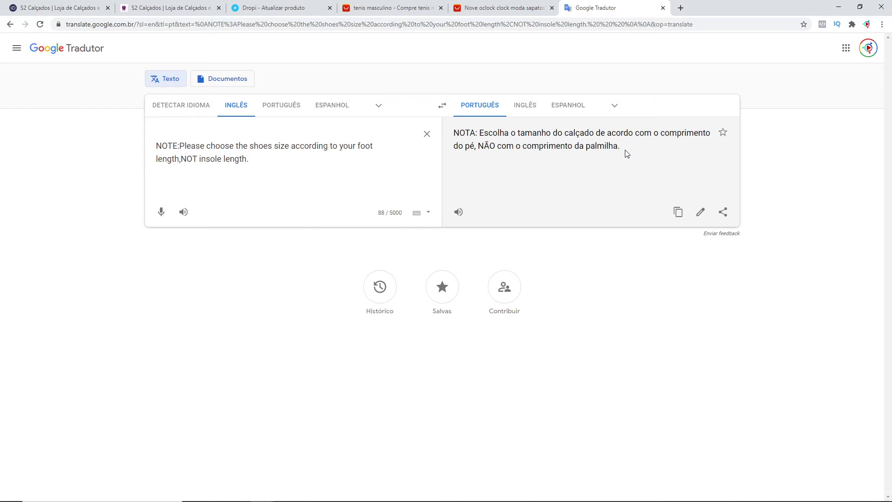
# Replace the English note in Dropi's description with its Portuguese translation and remove the "Size Description" header image
pyautogui.moveTo(623, 152); pyautogui.dragTo(451, 133)
pyautogui.hotkey('ctrl', 'c')
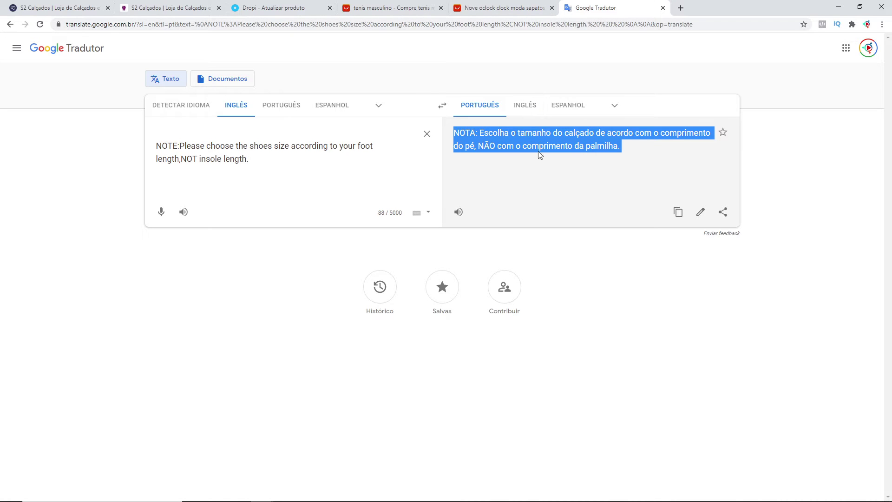
pyautogui.click(274, 9)
pyautogui.click(321, 326)
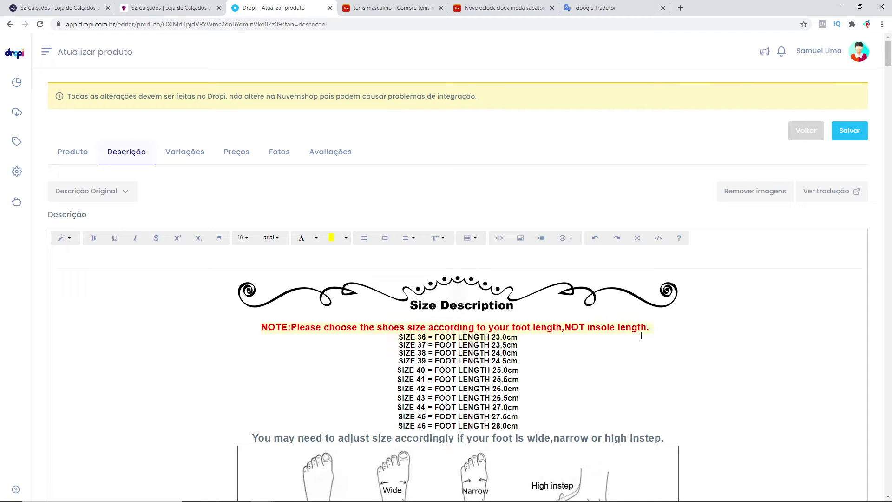
pyautogui.hotkey('ctrl', 'v')
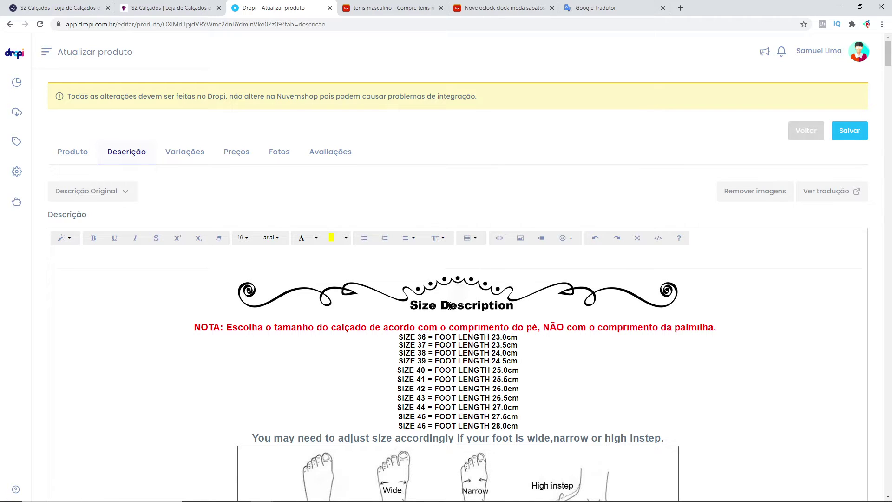
pyautogui.click(472, 300)
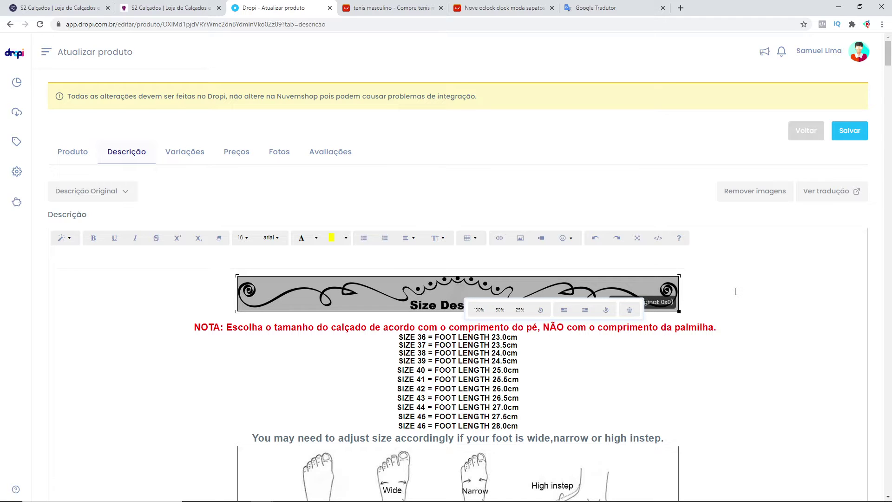
pyautogui.click(630, 310)
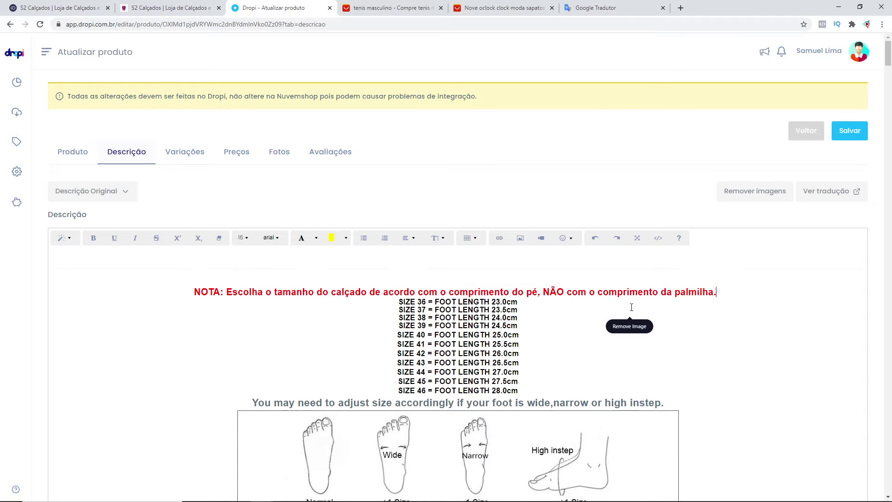
# Copy the list of sizes 36 to 46 with foot lengths and translate it into Portuguese in Google Translate
pyautogui.moveTo(425, 303); pyautogui.dragTo(507, 345)
pyautogui.hotkey('ctrl', 'c')
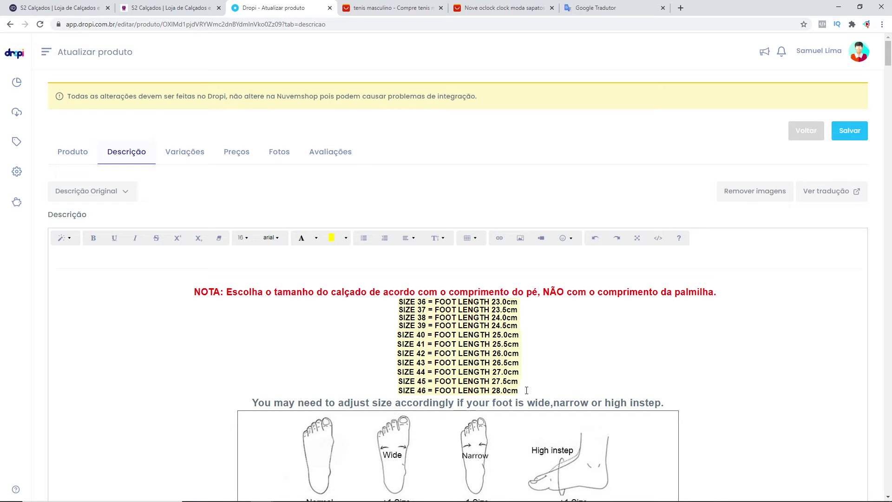
pyautogui.click(611, 8)
pyautogui.moveTo(269, 175); pyautogui.dragTo(142, 123)
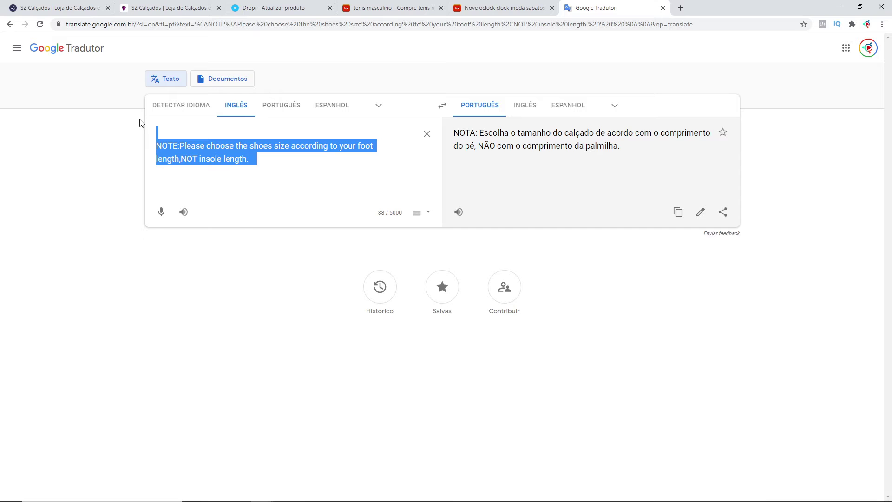
pyautogui.hotkey('ctrl', 'v')
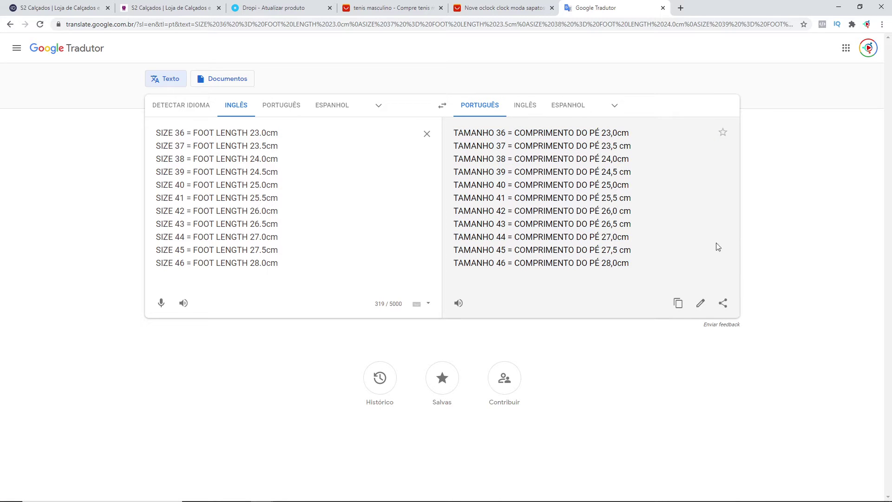
# Replace the English size list in Dropi's description with its Portuguese translation from Google Translate, for sizes 36 to 46
pyautogui.click(678, 303)
pyautogui.click(277, 10)
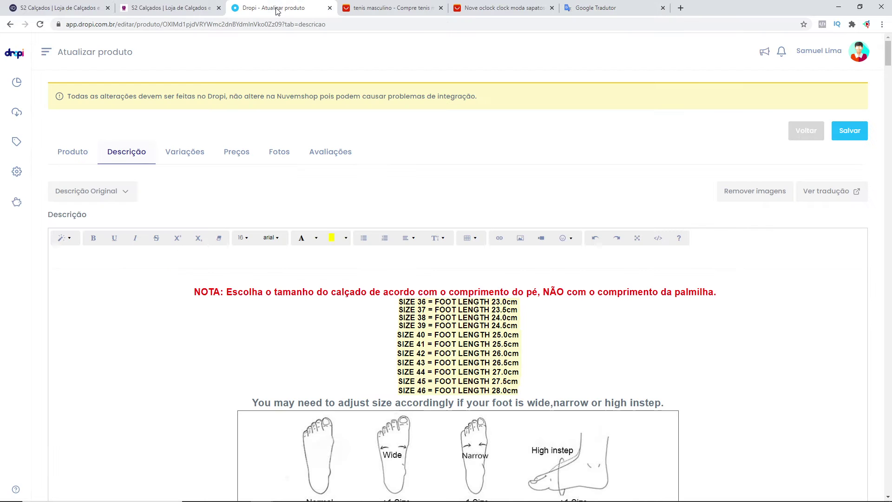
pyautogui.click(394, 303)
pyautogui.hotkey('ctrl', 'v')
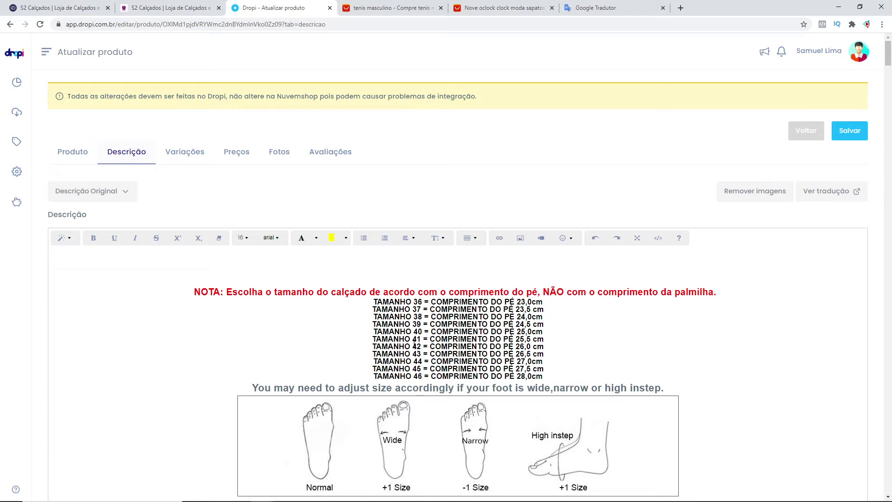
pyautogui.press('BackSpace')
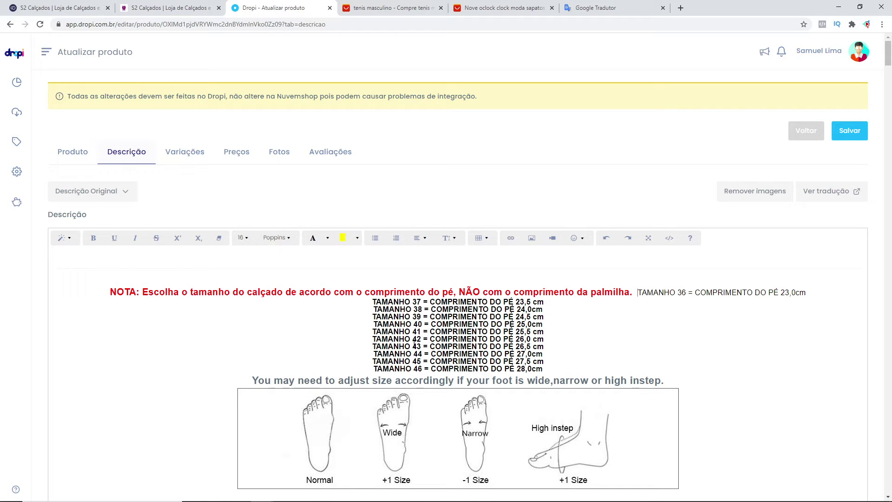
pyautogui.hotkey('ctrl', 'z')
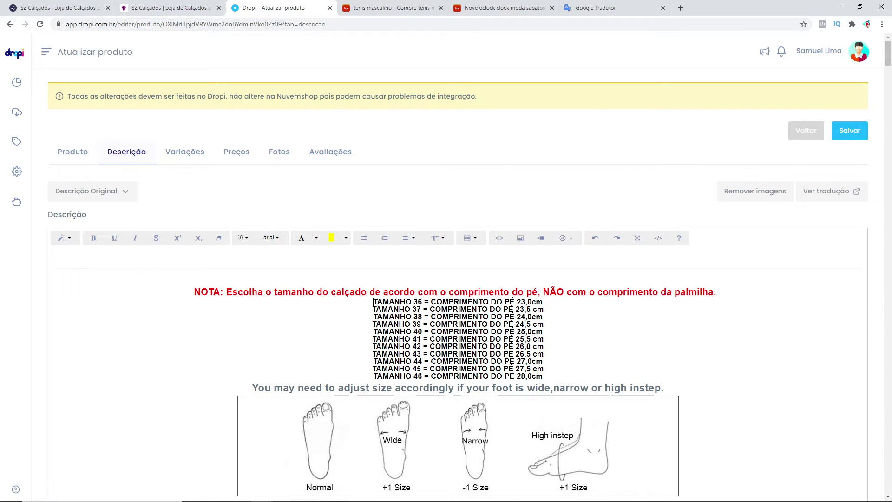
# Copy the sentence about adjusting size for wide, narrow or high-instep feet and translate it into Portuguese in Google Translate
pyautogui.scroll(-2, 425, 320)
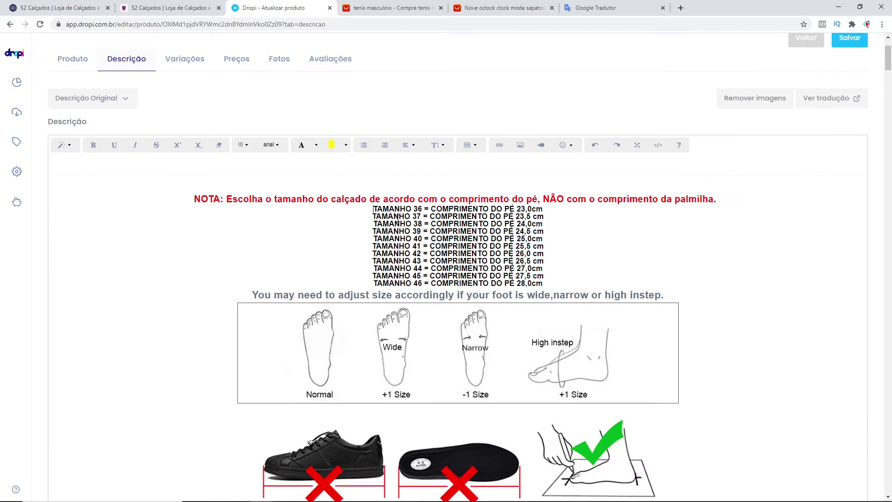
pyautogui.moveTo(252, 293); pyautogui.dragTo(663, 295)
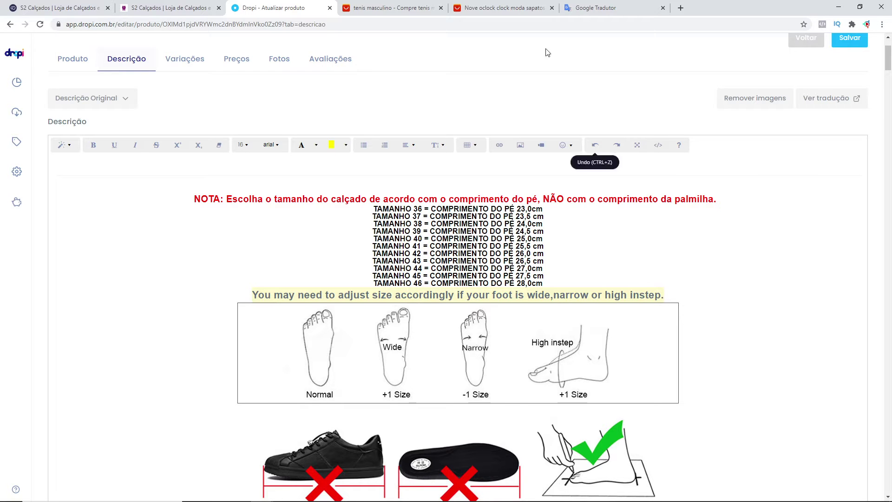
pyautogui.click(597, 9)
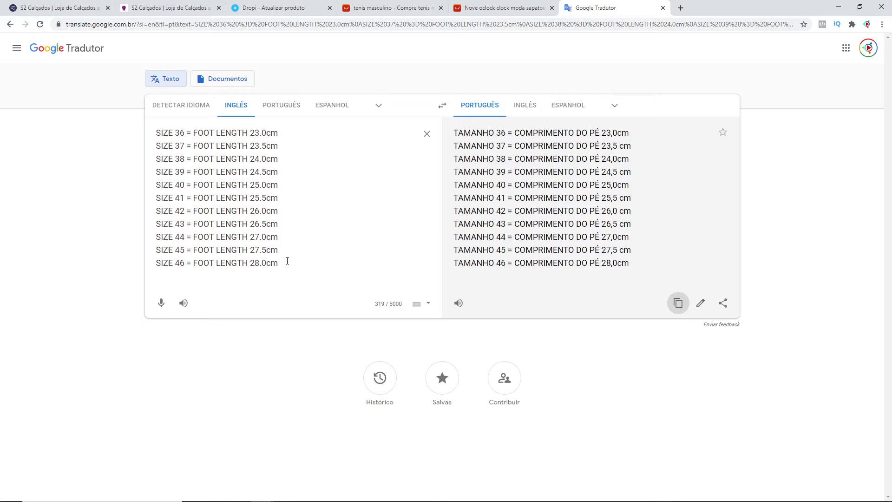
pyautogui.moveTo(323, 267); pyautogui.dragTo(141, 136)
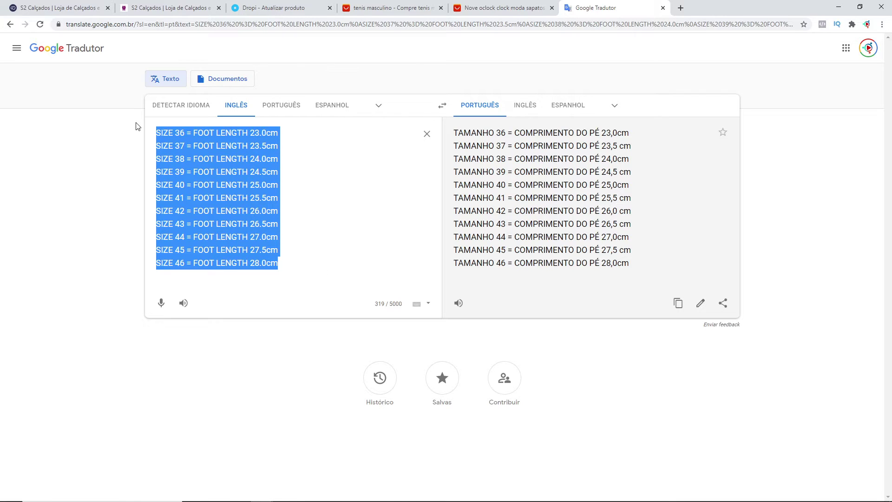
pyautogui.hotkey('ctrl', 'v')
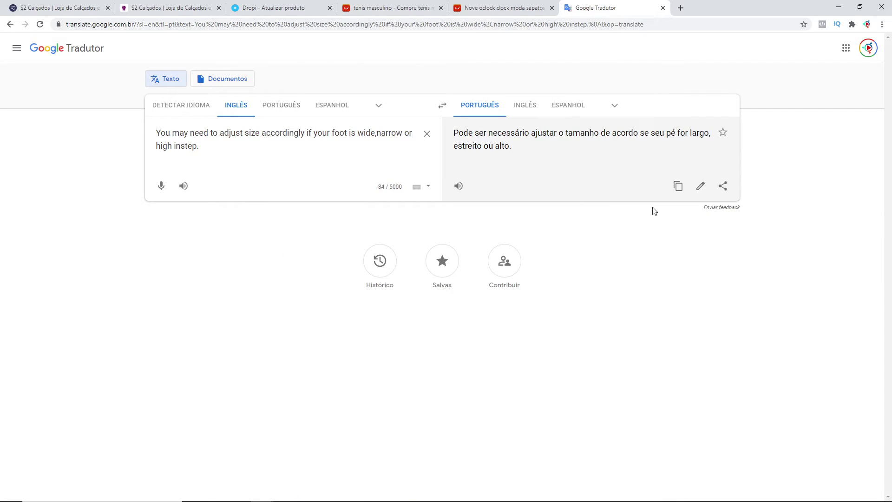
# Replace the English size-adjustment sentence in Dropi's description with its Portuguese translation, setting it apart with blank lines above and below
pyautogui.click(677, 186)
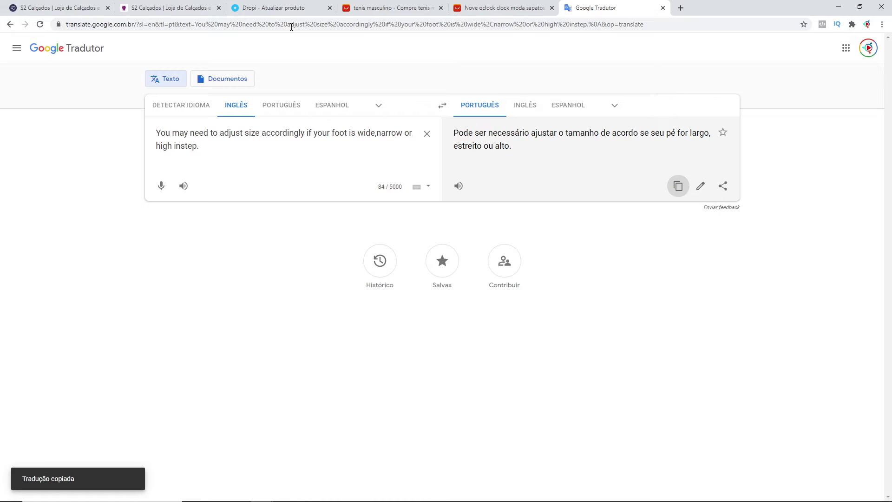
pyautogui.click(266, 9)
pyautogui.moveTo(624, 294); pyautogui.dragTo(246, 288)
pyautogui.click(585, 281)
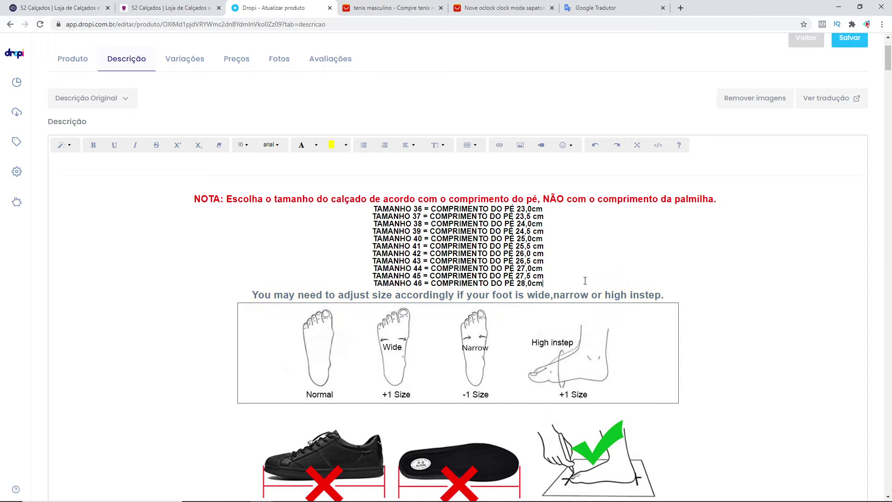
pyautogui.press('Return')
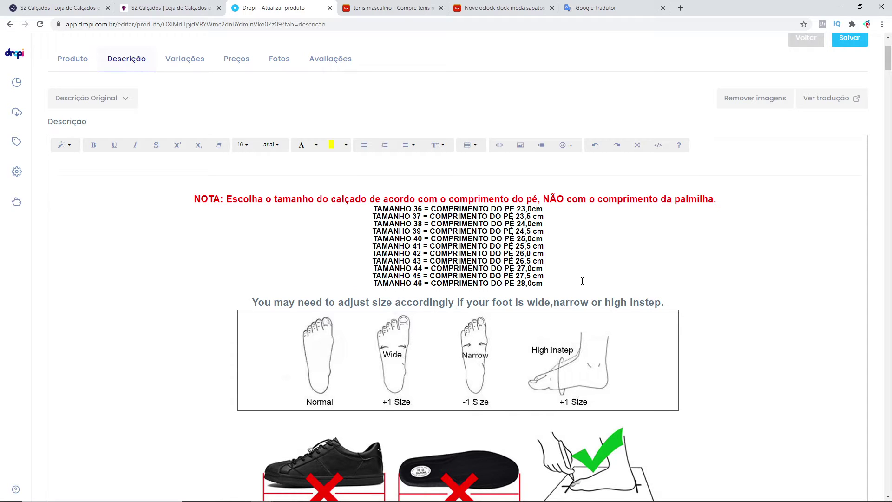
pyautogui.press('Return')
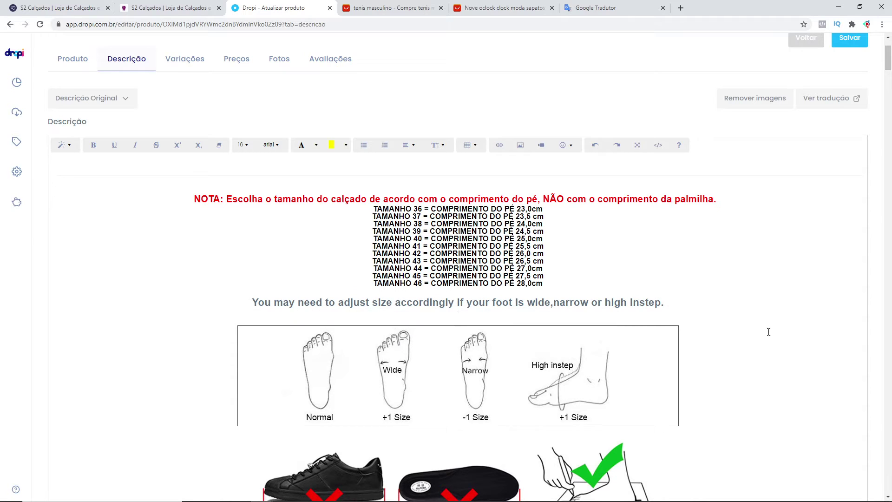
pyautogui.moveTo(674, 304); pyautogui.dragTo(260, 306)
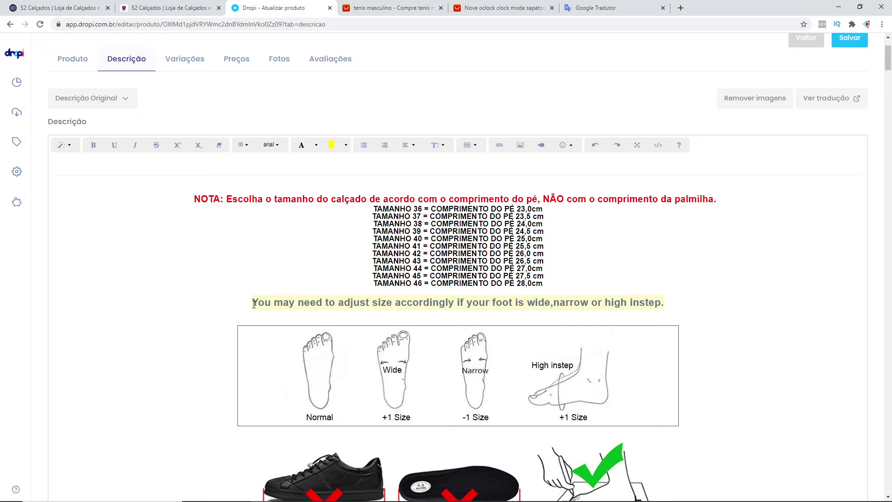
pyautogui.hotkey('ctrl', 'v')
# Remove the "Model Show" header image from the description
pyautogui.scroll(-3, 711, 291)
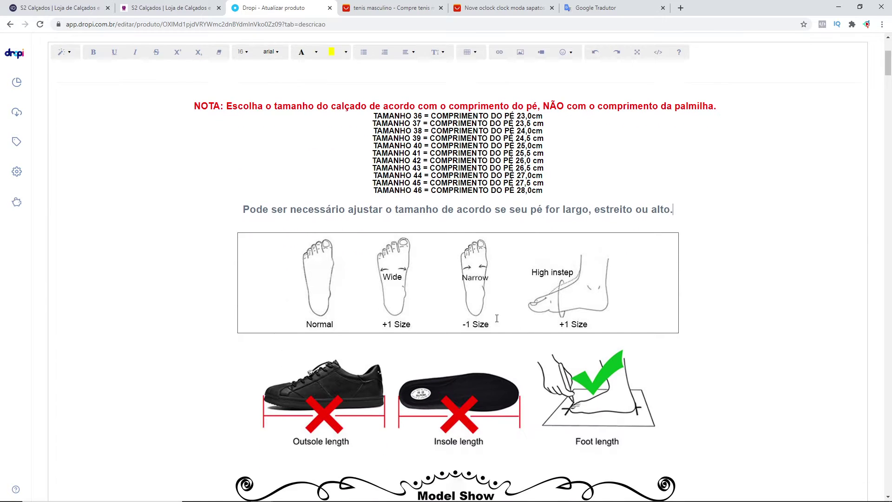
pyautogui.click(478, 288)
pyautogui.scroll(-5, 737, 271)
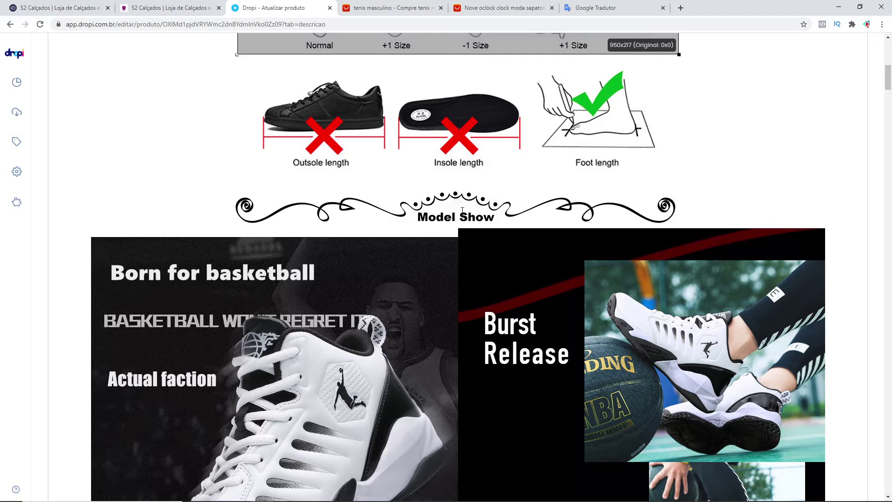
pyautogui.click(462, 210)
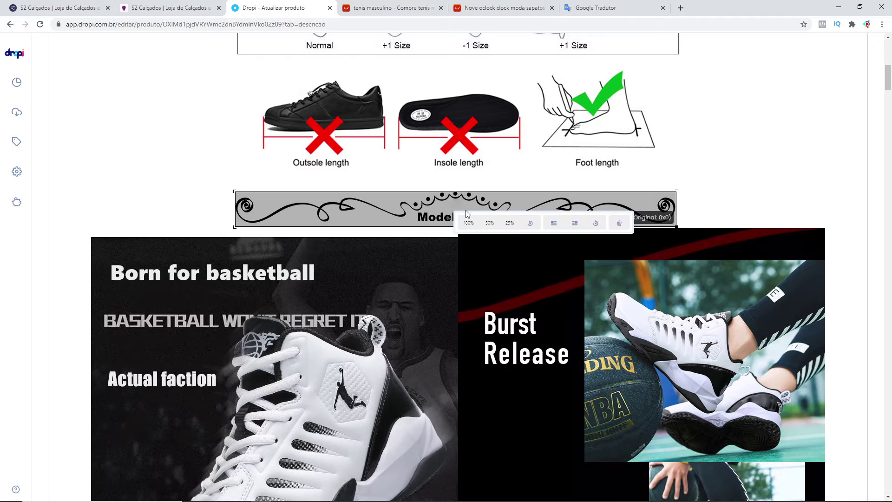
pyautogui.click(620, 226)
pyautogui.click(621, 226)
# Remove the "Burst Release" and large "FASHION" banner images from the description
pyautogui.scroll(-3, 620, 226)
pyautogui.scroll(-3, 285, 226)
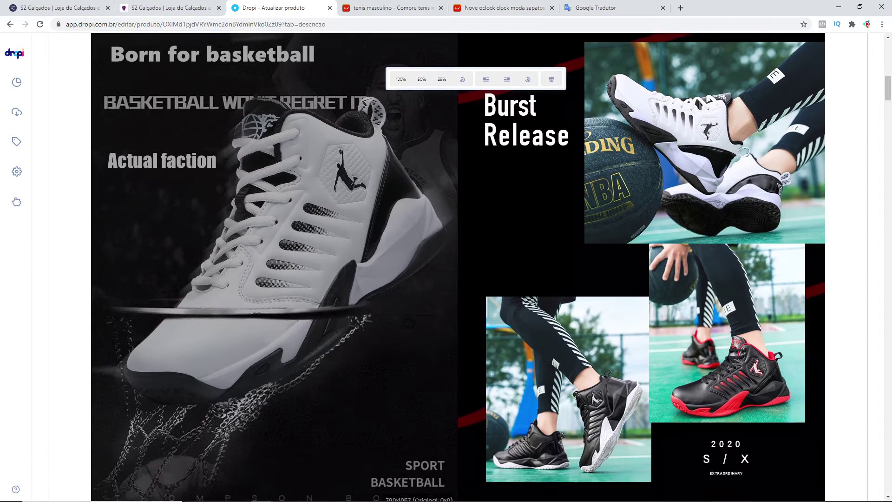
pyautogui.scroll(3, 285, 226)
pyautogui.click(670, 182)
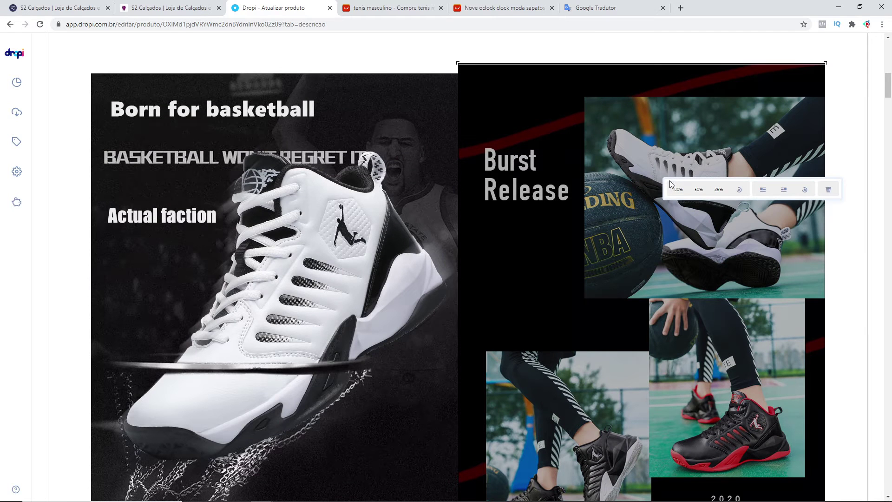
pyautogui.click(828, 190)
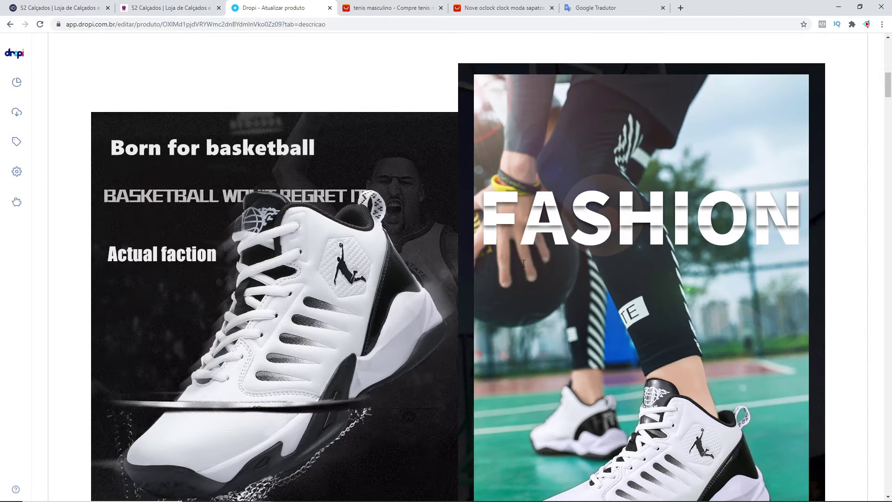
pyautogui.click(621, 266)
pyautogui.click(775, 279)
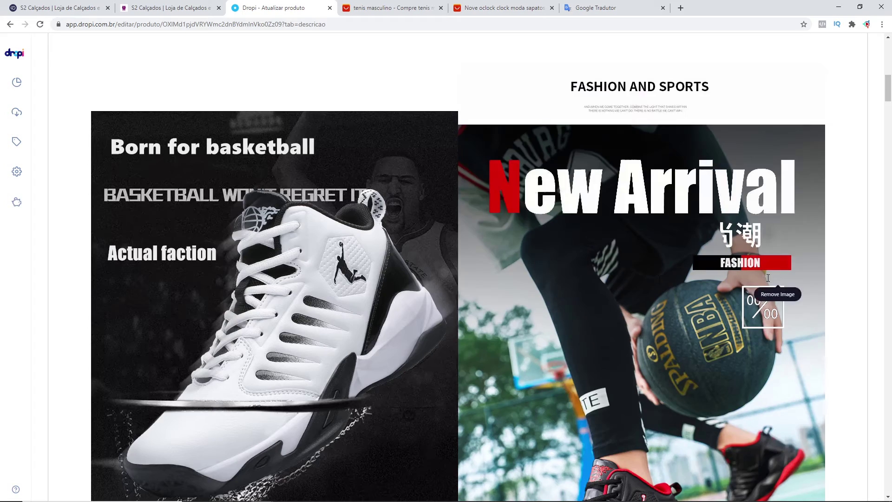
# Remove the "New Arrival" and "Born for basketball" banner images from the description
pyautogui.scroll(-2, 774, 279)
pyautogui.scroll(-12, 457, 267)
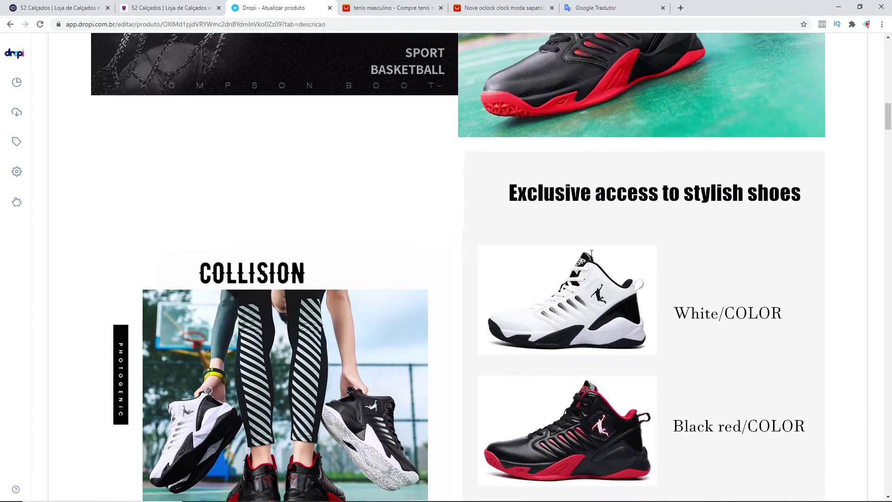
pyautogui.scroll(-4, 359, 244)
pyautogui.scroll(16, 358, 244)
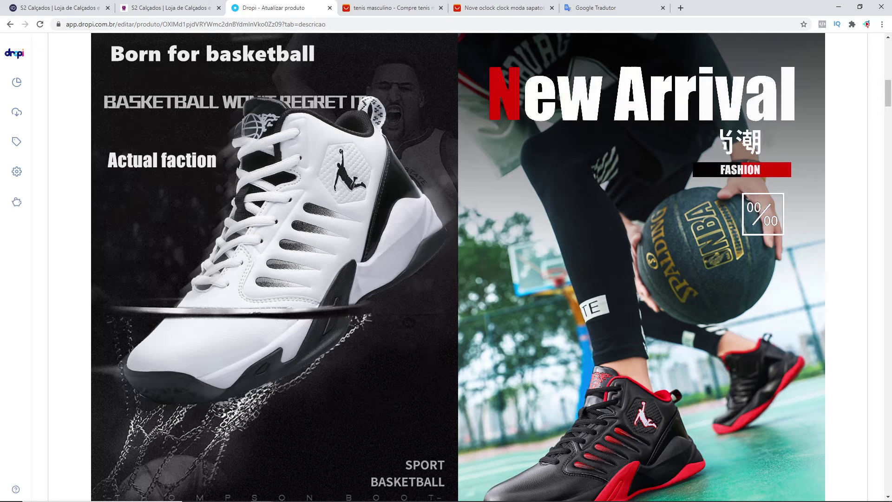
pyautogui.click(596, 255)
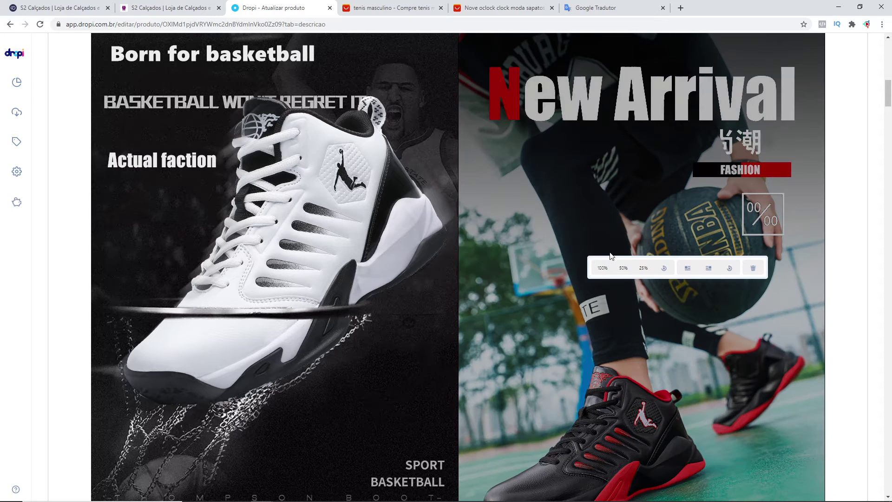
pyautogui.click(754, 269)
pyautogui.click(392, 192)
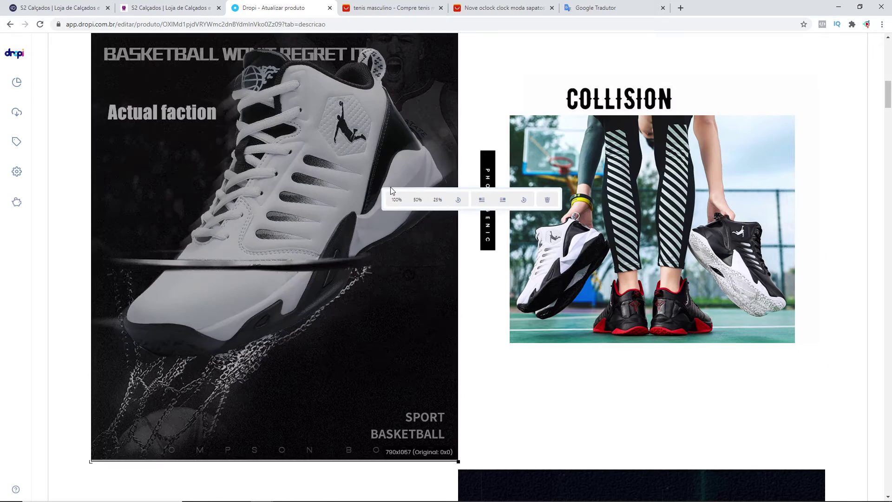
pyautogui.click(548, 201)
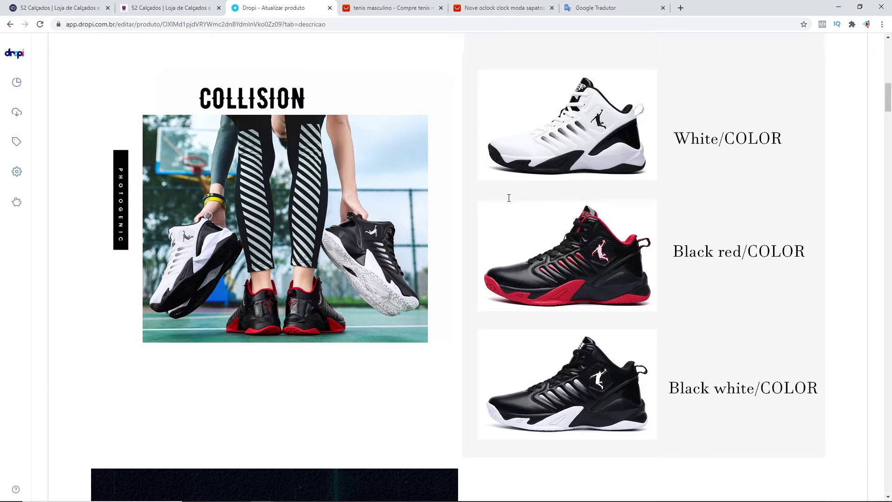
# Remove the "Just Have Fun" and "Heel stable" shoe images from the description
pyautogui.scroll(8, 504, 226)
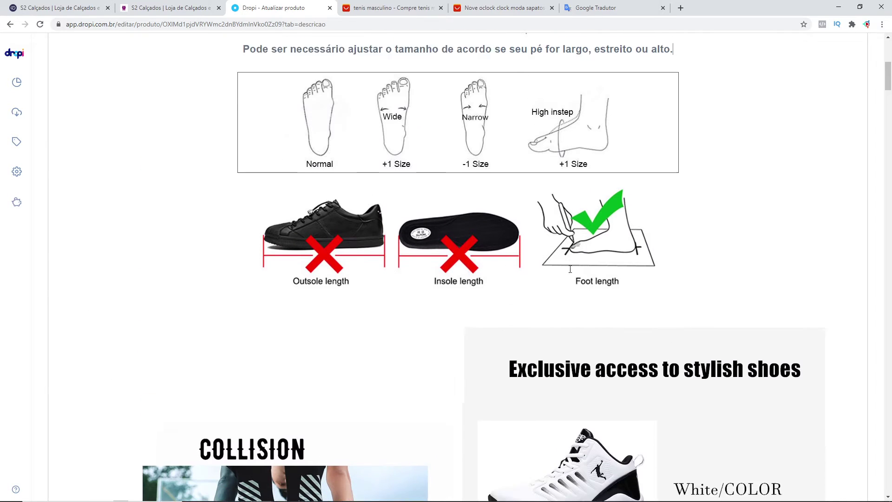
pyautogui.scroll(-3, 606, 264)
pyautogui.click(606, 263)
pyautogui.scroll(-4, 388, 270)
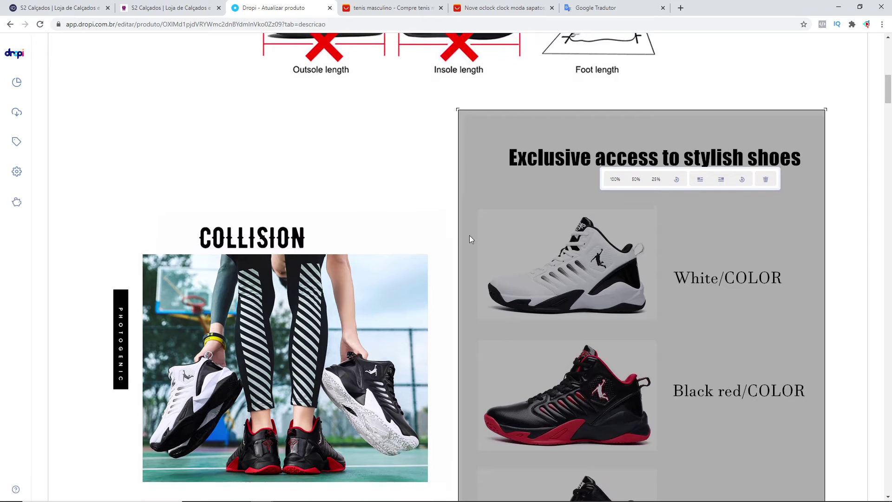
pyautogui.scroll(-10, 463, 246)
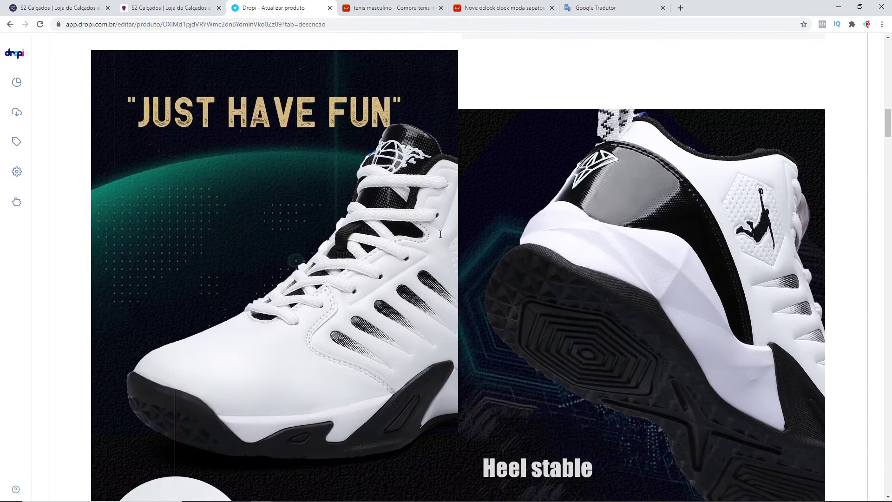
pyautogui.scroll(-7, 399, 207)
pyautogui.scroll(3, 321, 193)
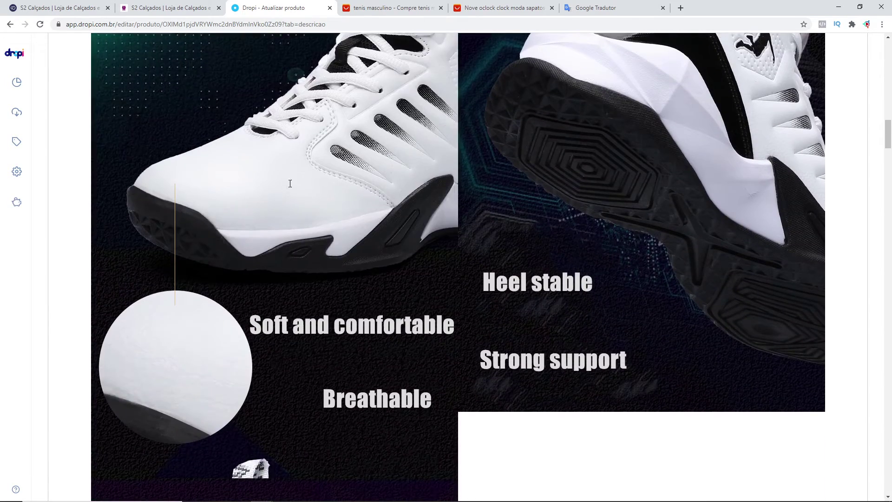
pyautogui.click(320, 192)
pyautogui.click(445, 196)
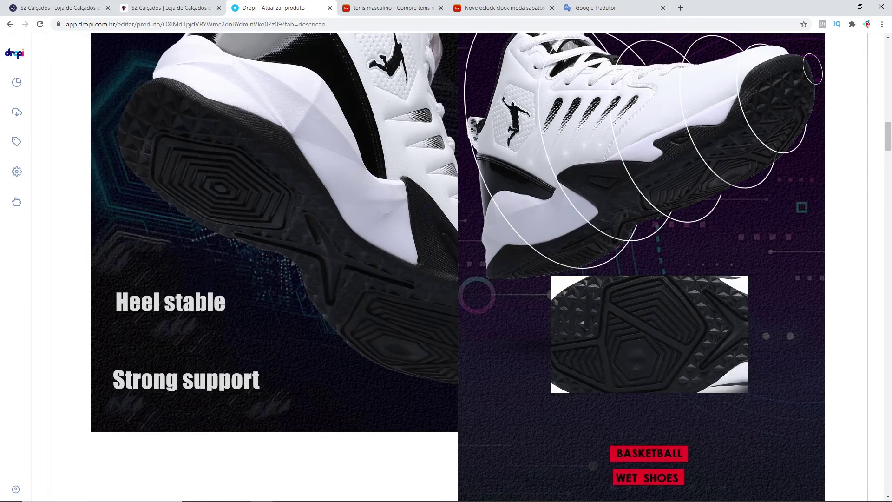
pyautogui.scroll(6, 458, 267)
pyautogui.click(325, 395)
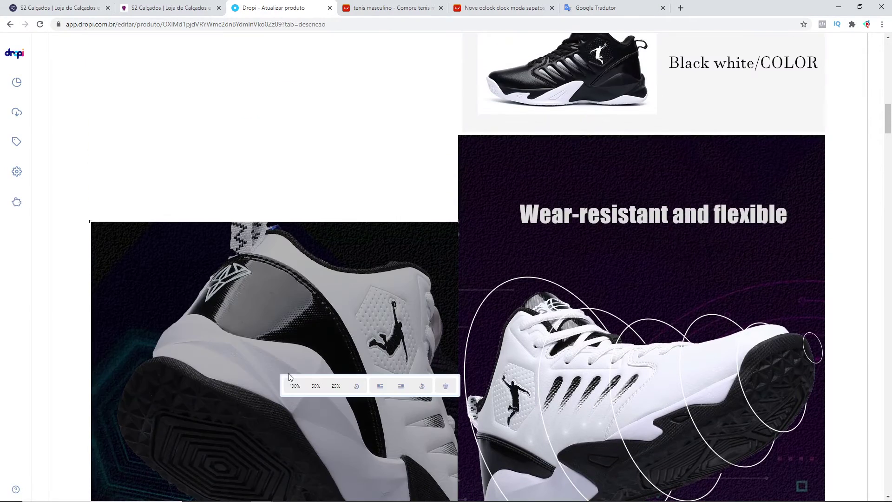
pyautogui.click(445, 386)
# Remove the "Foot model" image of the white shoe with the basketball and the "Wear-resistant and flexible" image from the description
pyautogui.scroll(-2, 452, 394)
pyautogui.scroll(4, 452, 394)
pyautogui.scroll(20, 749, 329)
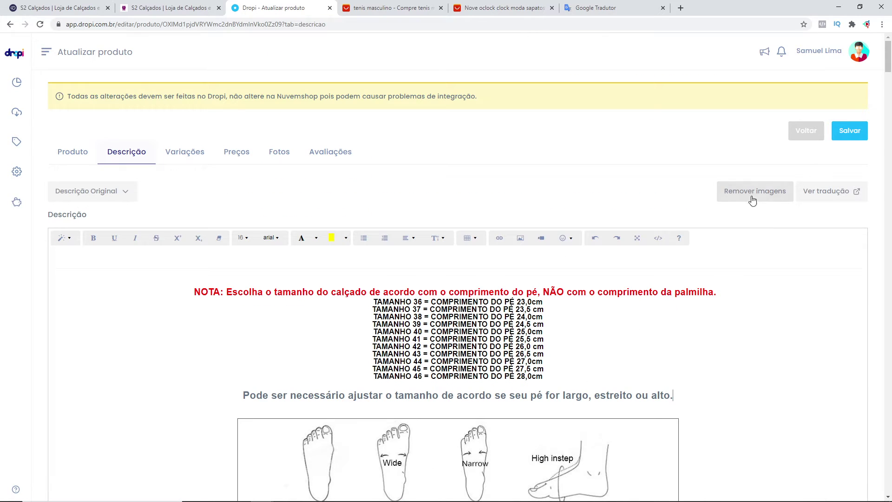
pyautogui.scroll(-13, 743, 326)
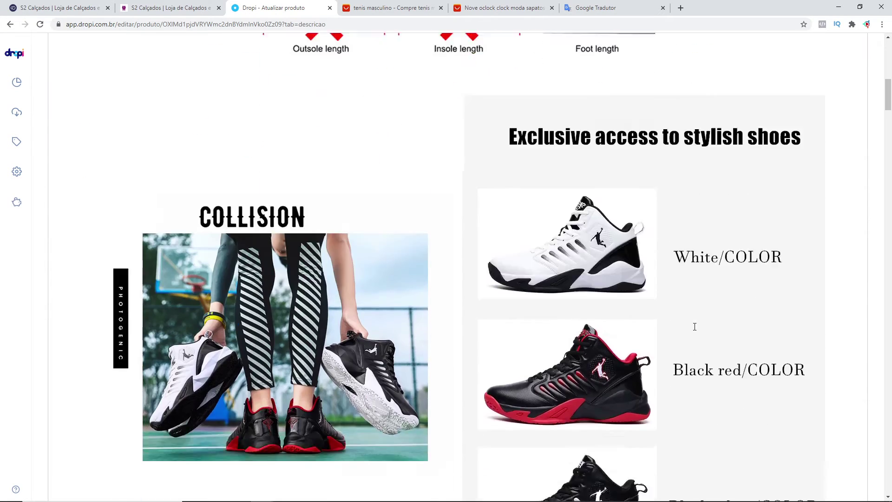
pyautogui.scroll(-10, 695, 327)
pyautogui.rightClick(600, 267)
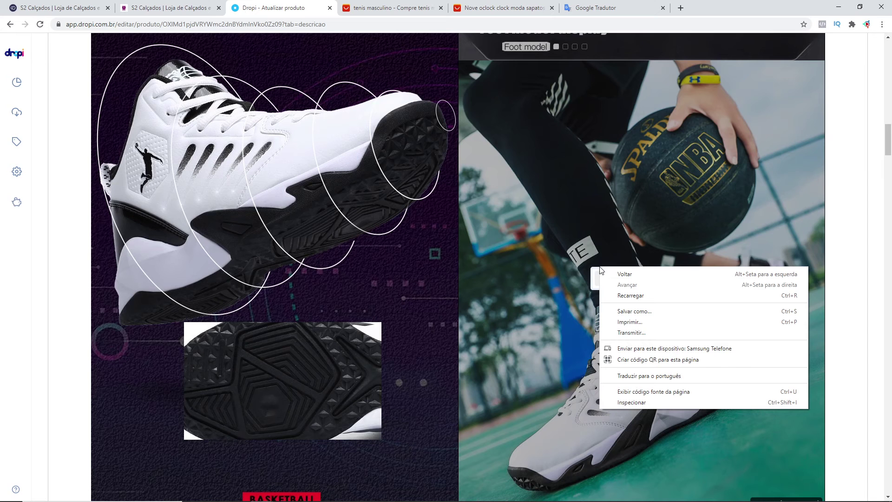
pyautogui.press('Escape')
pyautogui.click(651, 288)
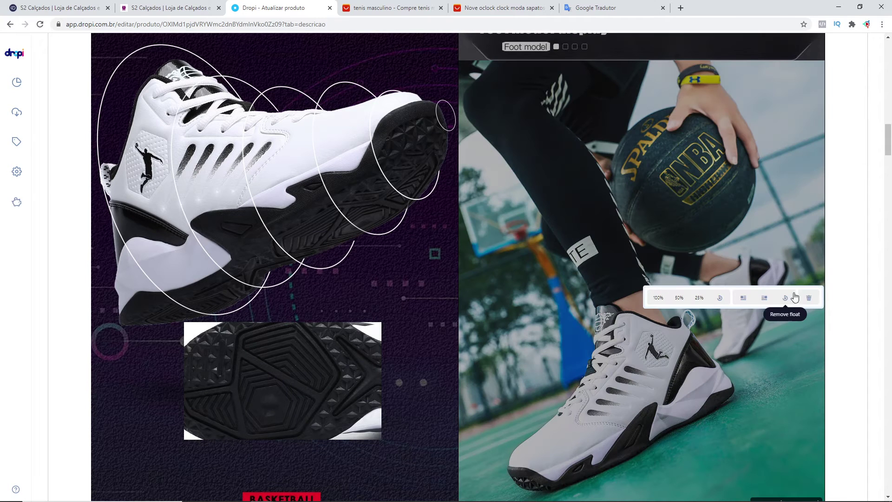
pyautogui.click(809, 299)
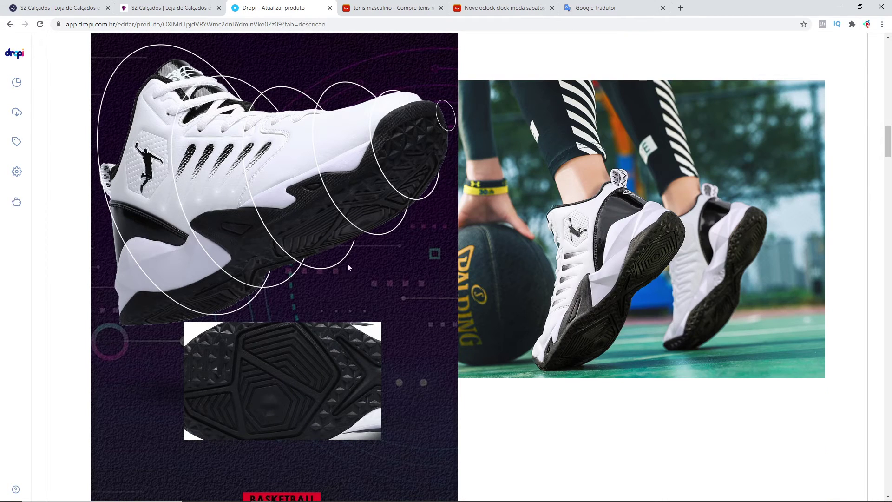
pyautogui.click(349, 267)
pyautogui.click(504, 275)
# Examine the remaining shoe images in the description for English wording
pyautogui.scroll(-1, 439, 287)
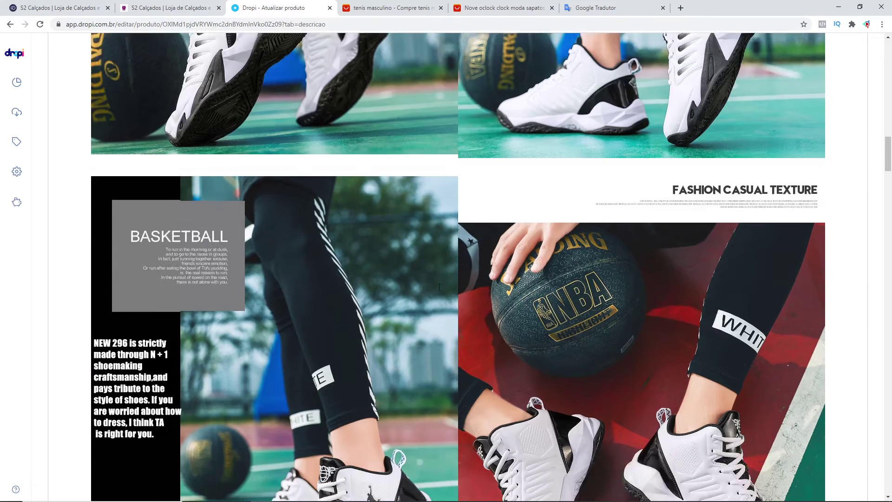
pyautogui.scroll(-10, 439, 287)
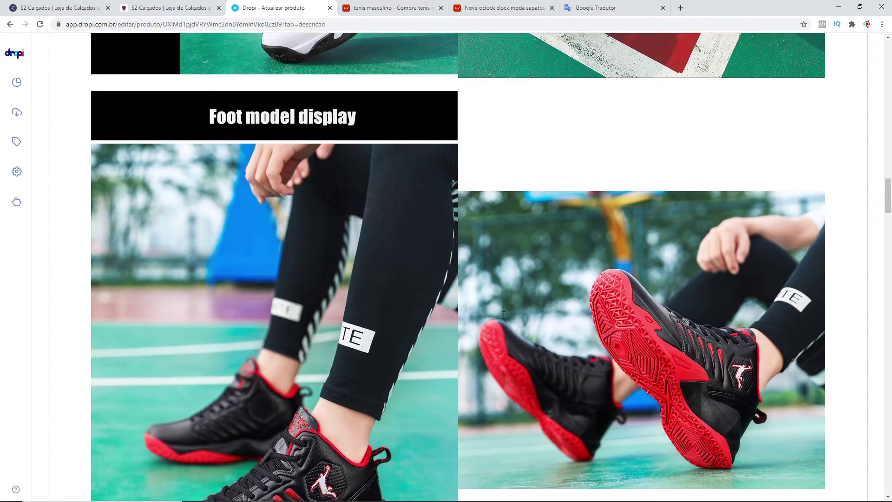
pyautogui.scroll(-1, 503, 315)
pyautogui.scroll(14, 517, 322)
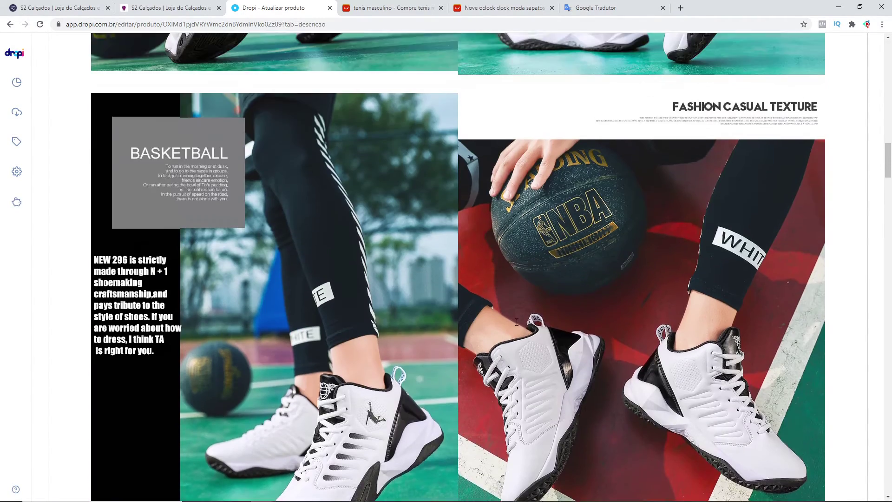
pyautogui.scroll(5, 517, 324)
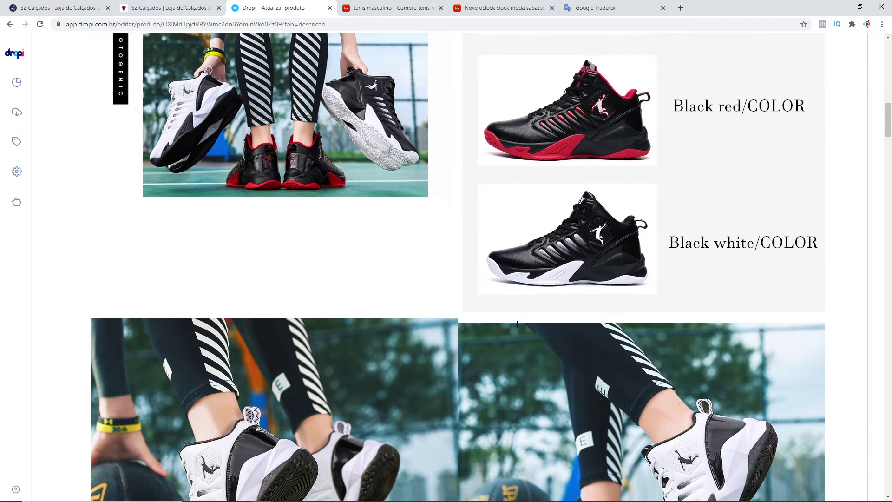
pyautogui.scroll(-6, 516, 324)
pyautogui.scroll(10, 555, 339)
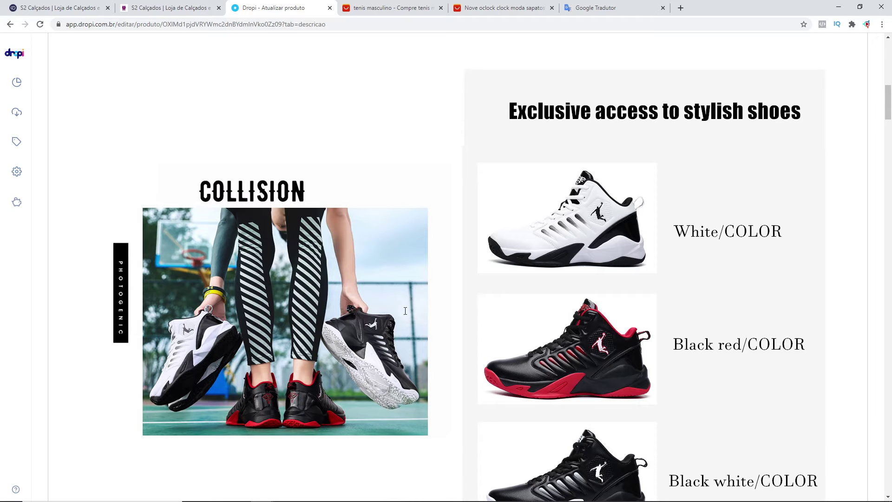
pyautogui.scroll(-13, 381, 314)
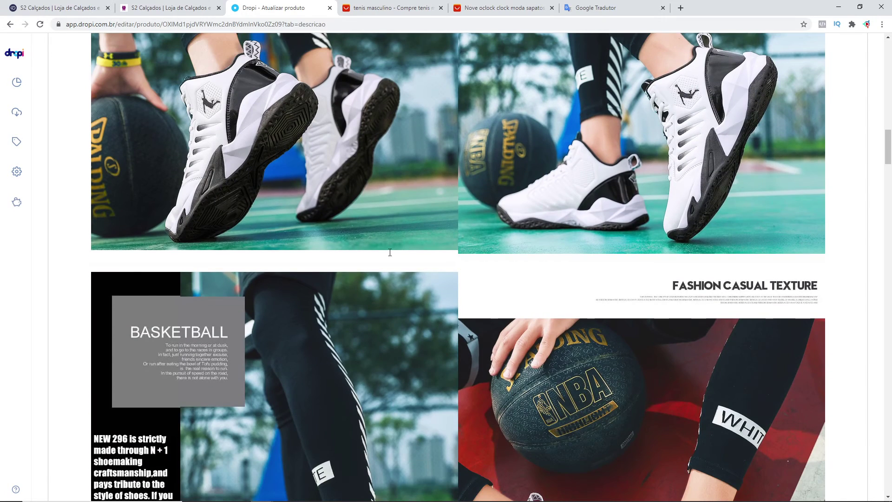
# Remove the "Foot model display" image of the black and red shoes from the description
pyautogui.scroll(-18, 414, 237)
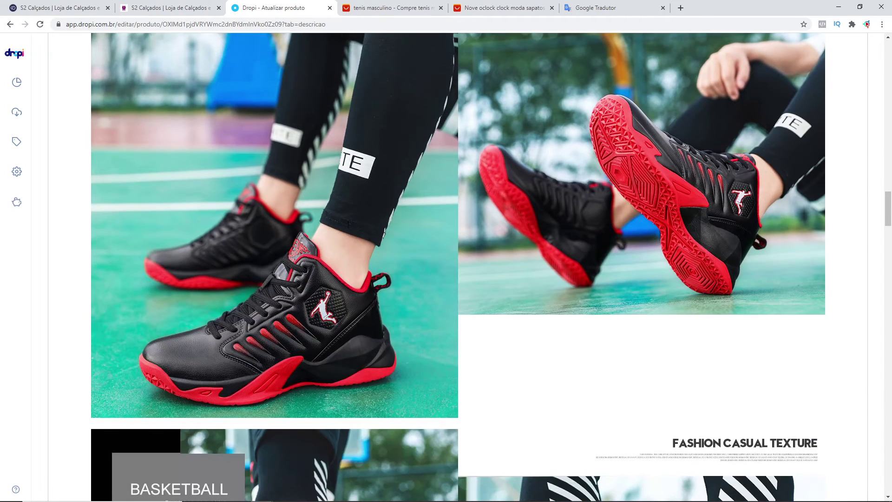
pyautogui.click(295, 184)
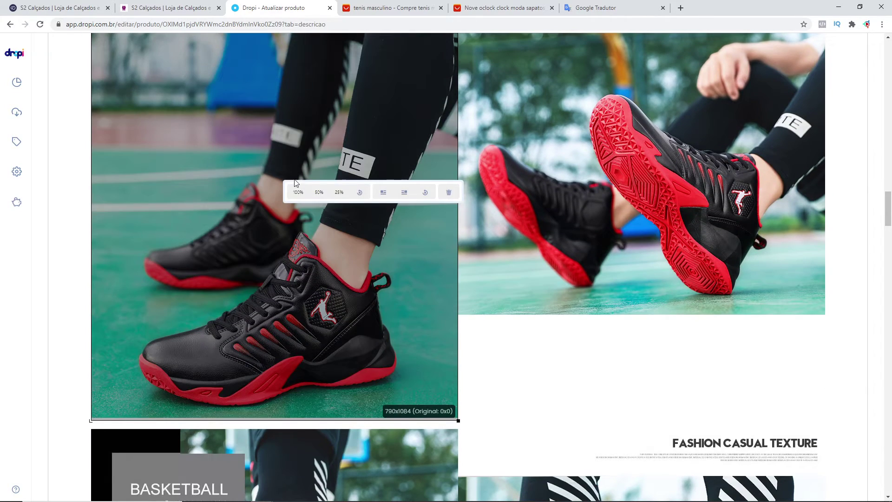
pyautogui.click(453, 193)
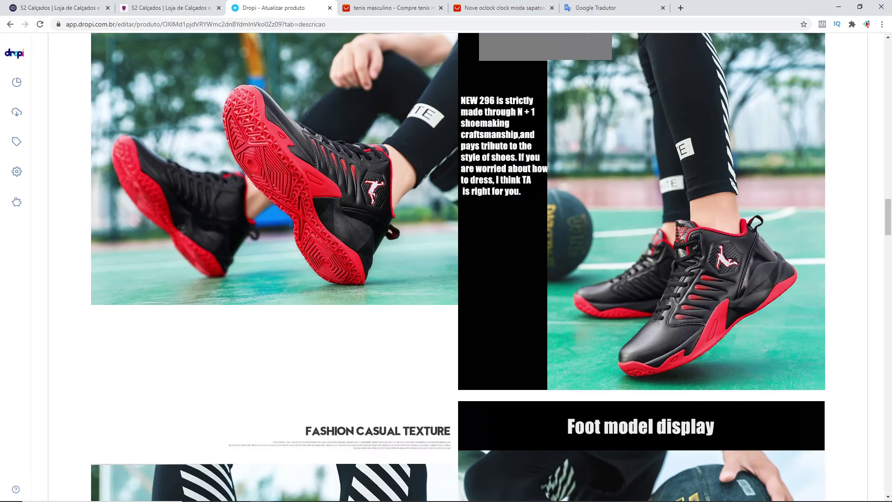
# Remove the "BASKETBALL" and "FASHION CASUAL TEXTURE" images of the black and red shoes from the description
pyautogui.scroll(2, 534, 214)
pyautogui.click(628, 238)
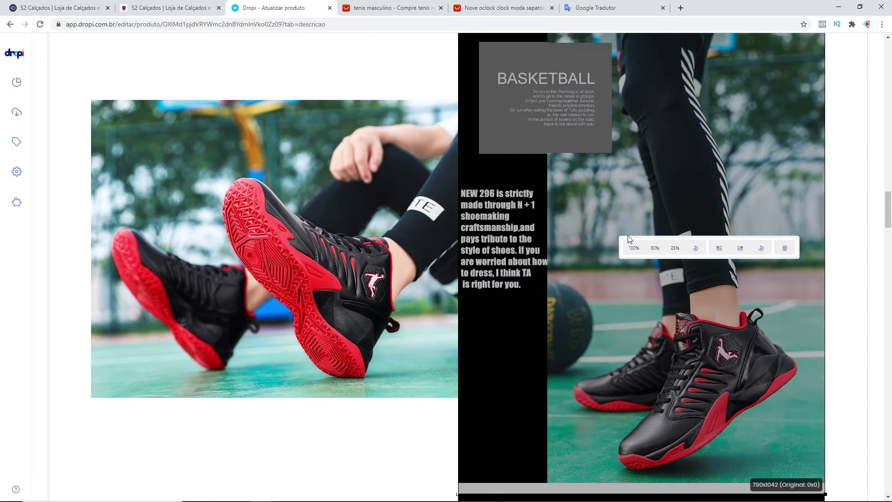
pyautogui.click(785, 247)
pyautogui.click(594, 277)
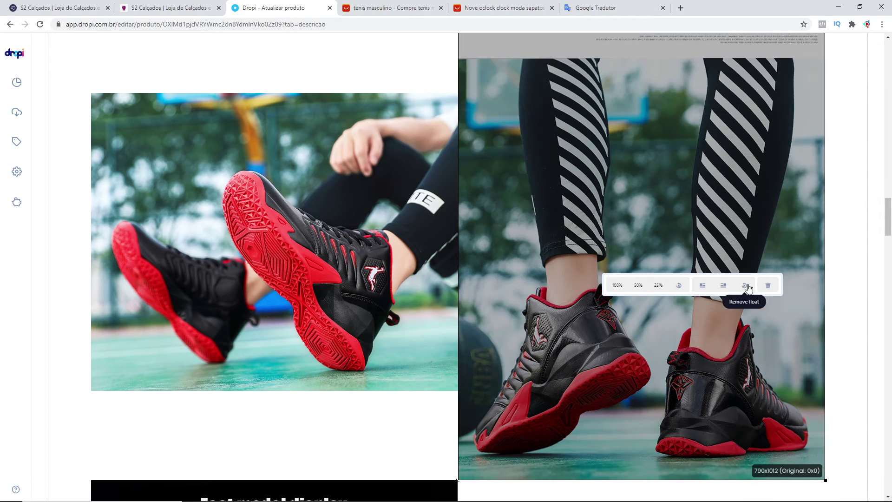
pyautogui.click(767, 290)
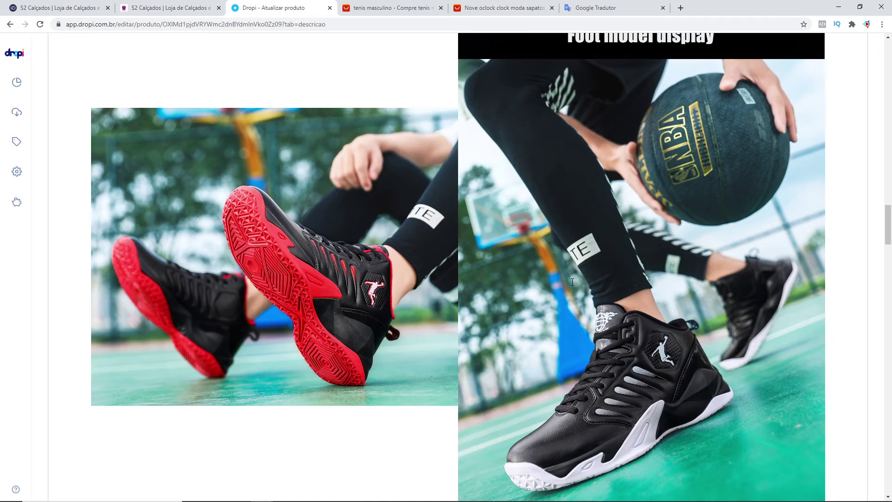
# Remove the "Foot model display" image of the black and white shoe with the basketball from the description
pyautogui.scroll(-4, 572, 281)
pyautogui.scroll(3, 572, 281)
pyautogui.scroll(-7, 572, 281)
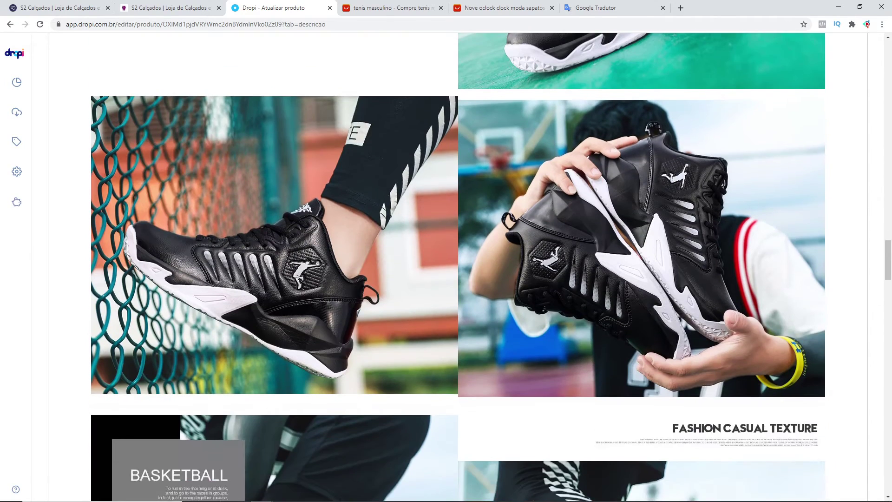
pyautogui.scroll(1, 642, 326)
pyautogui.rightClick(628, 297)
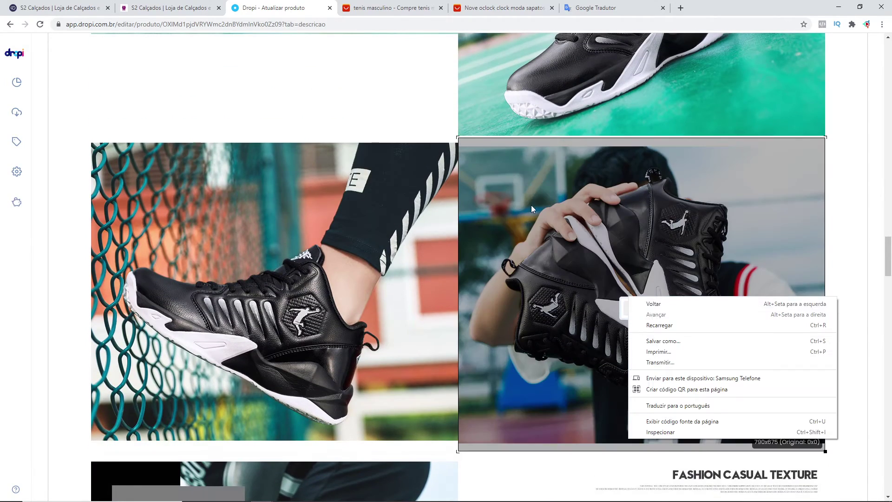
pyautogui.scroll(5, 531, 205)
pyautogui.click(593, 185)
pyautogui.rightClick(593, 185)
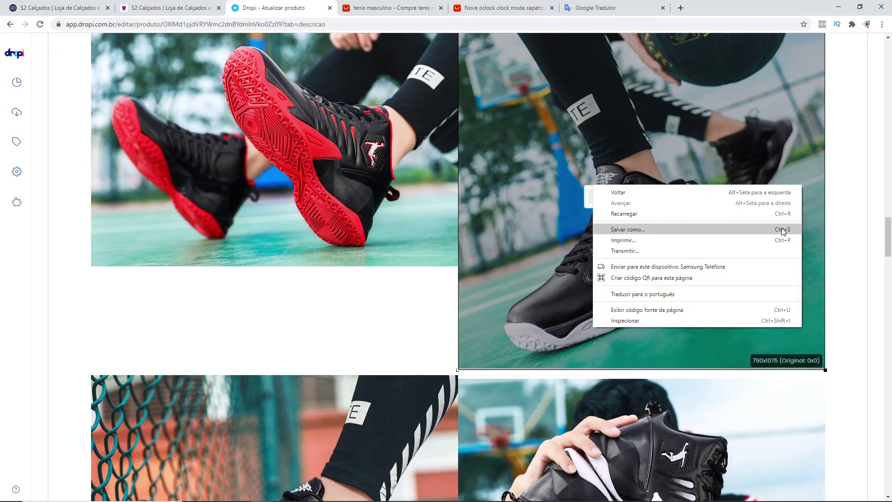
pyautogui.click(601, 138)
pyautogui.click(649, 162)
pyautogui.click(806, 172)
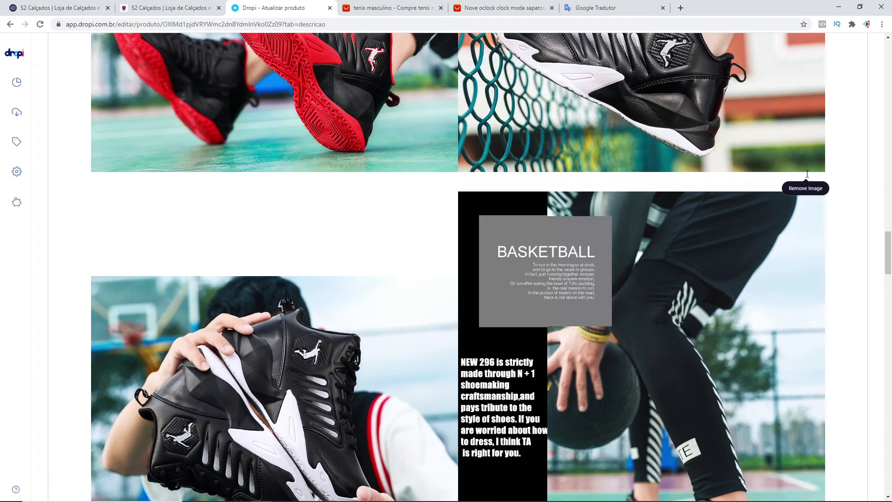
# Remove the warehouse and factory workers photo above the Feedback banner from the description
pyautogui.scroll(-3, 394, 223)
pyautogui.scroll(-3, 394, 222)
pyautogui.scroll(12, 397, 225)
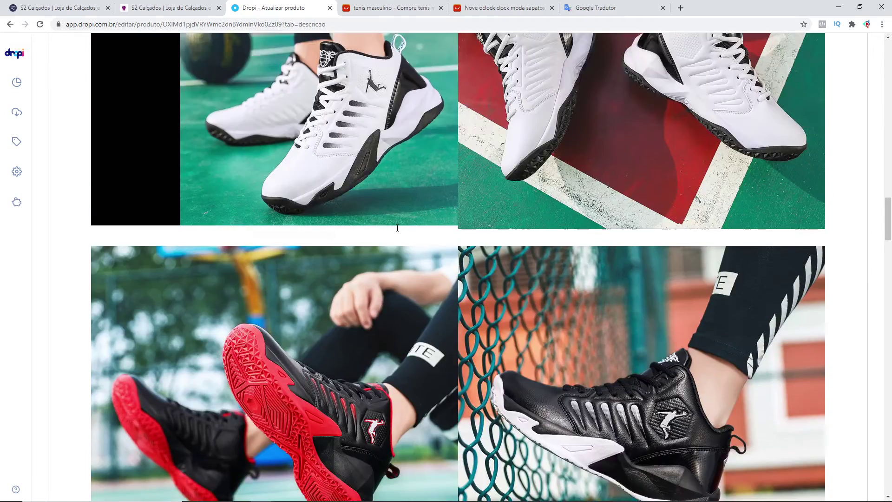
pyautogui.scroll(-13, 398, 225)
pyautogui.scroll(-12, 397, 228)
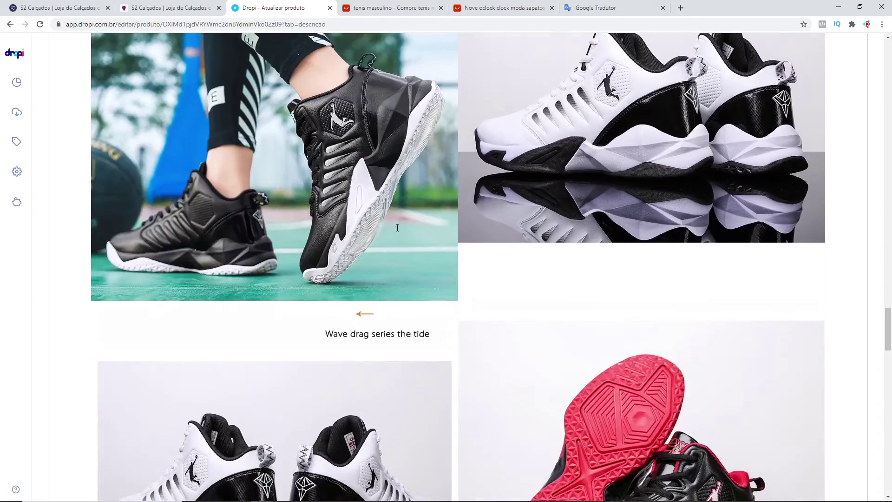
pyautogui.scroll(-15, 397, 227)
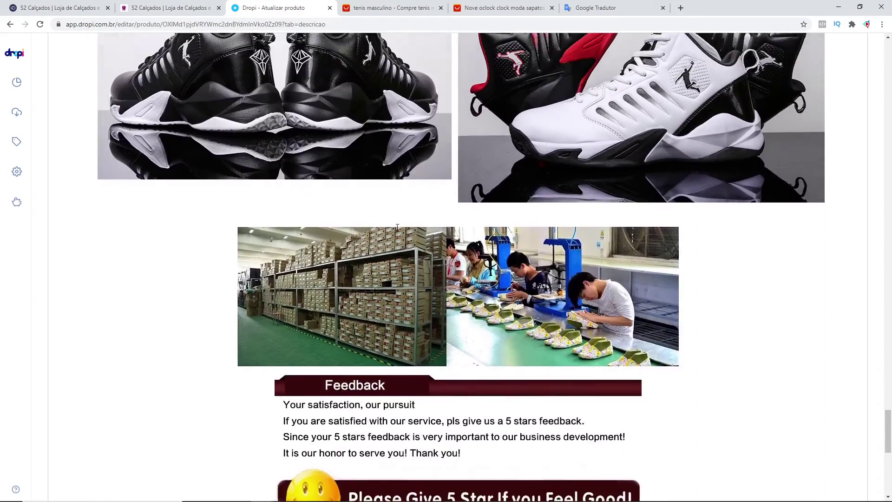
pyautogui.scroll(3, 397, 227)
pyautogui.scroll(-4, 397, 227)
pyautogui.click(465, 264)
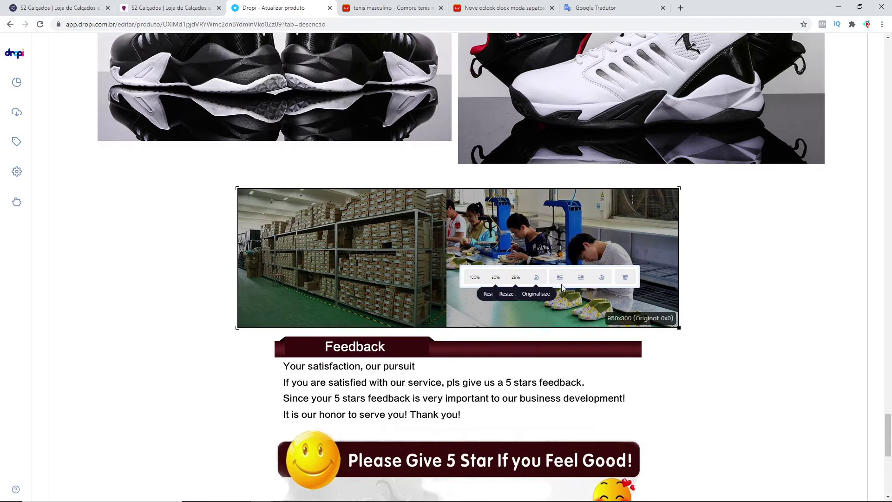
pyautogui.click(625, 277)
# Remove the "Feedback" image with the "Please Give 5 Star If you Feel Good!" banner from the description
pyautogui.click(398, 246)
pyautogui.scroll(-4, 537, 250)
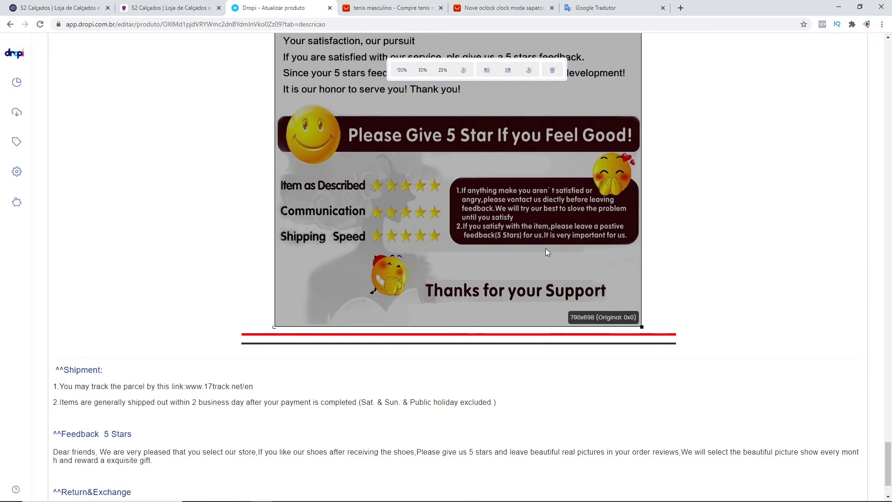
pyautogui.scroll(3, 622, 300)
pyautogui.click(590, 222)
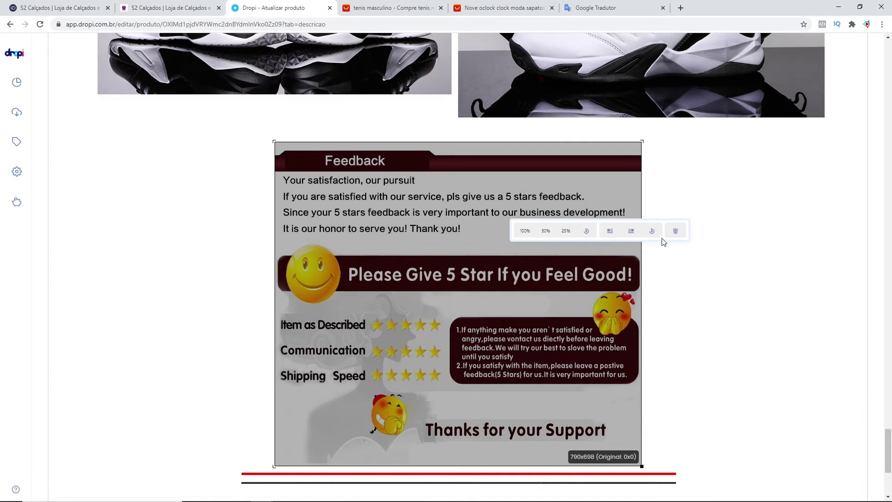
pyautogui.click(675, 231)
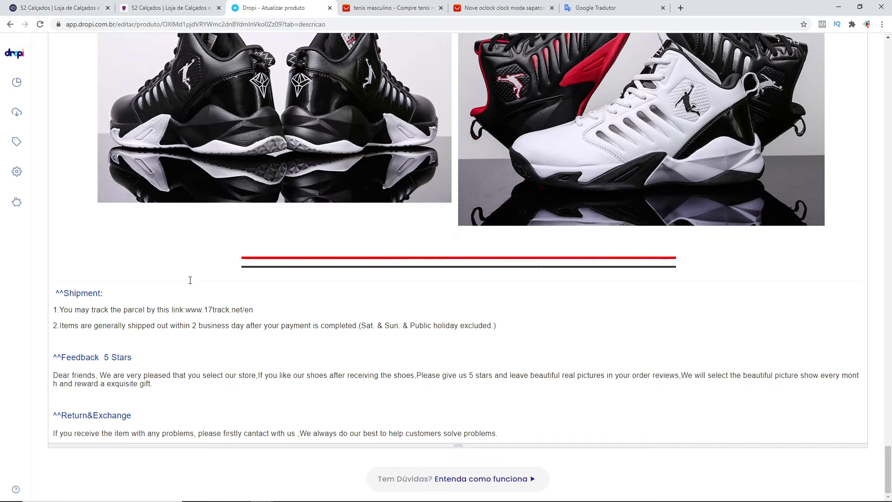
pyautogui.moveTo(54, 289); pyautogui.dragTo(341, 431)
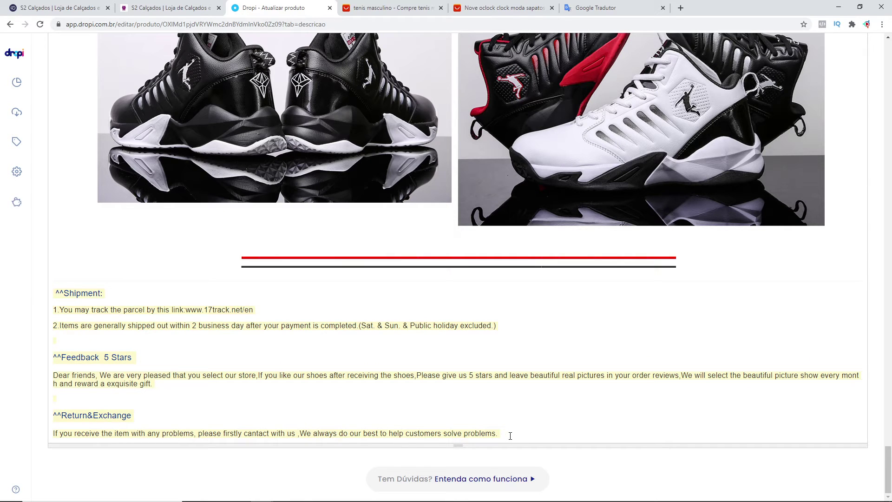
pyautogui.moveTo(523, 327); pyautogui.dragTo(408, 327)
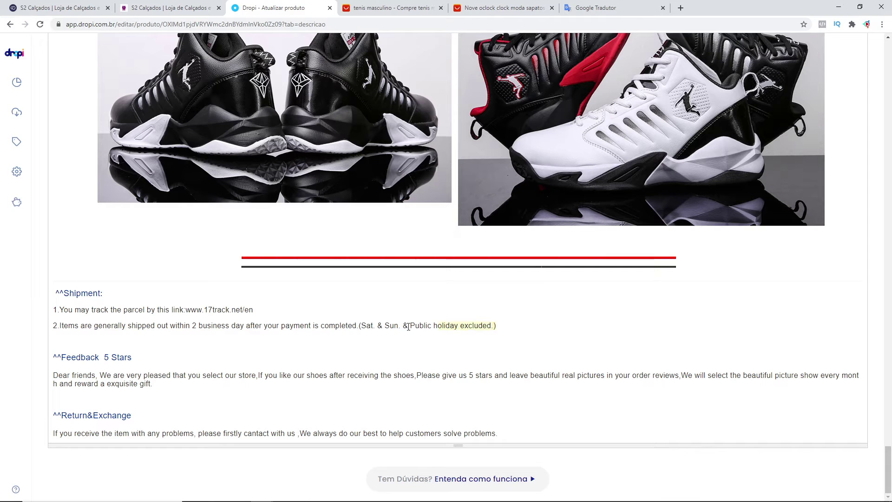
pyautogui.moveTo(54, 292); pyautogui.dragTo(305, 413)
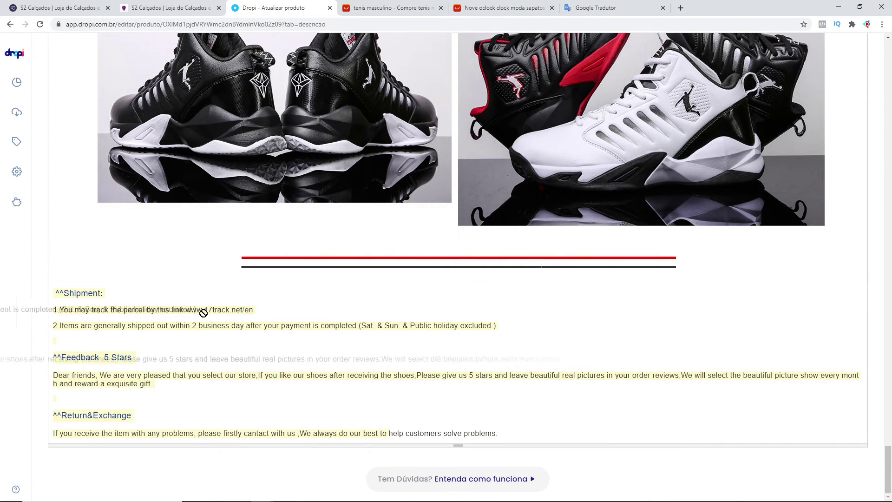
# Translate the description's Shipment section from English to Portuguese in Google Tradutor and copy the translation
pyautogui.click(505, 331)
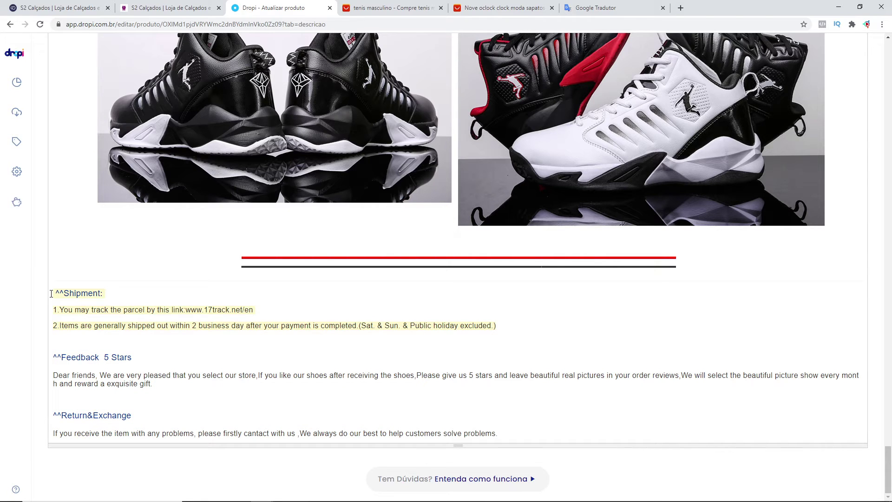
pyautogui.click(610, 9)
pyautogui.moveTo(207, 145); pyautogui.dragTo(144, 121)
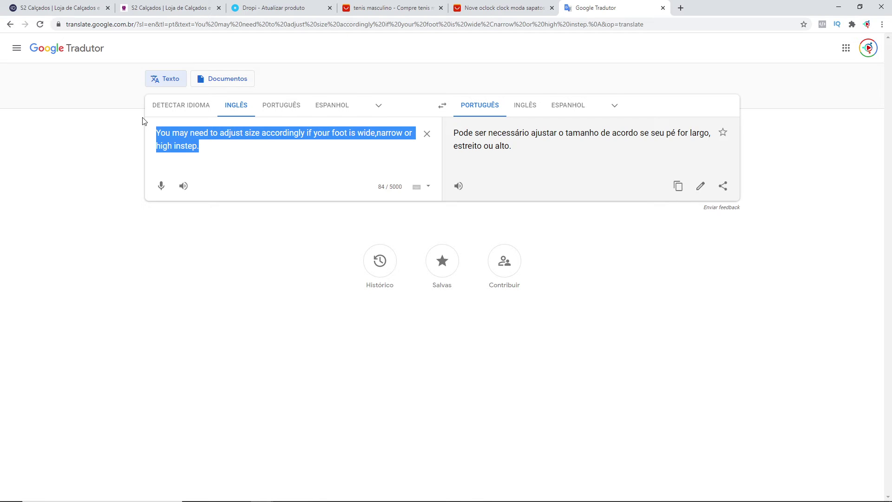
pyautogui.write('^^Shipment:  1.You may track the parcel by this link:www.17track.net/en  2.Items are generally shipped out within 2 business day after your payment is completed.(Sat. & Sun. & Public holiday excluded.)')
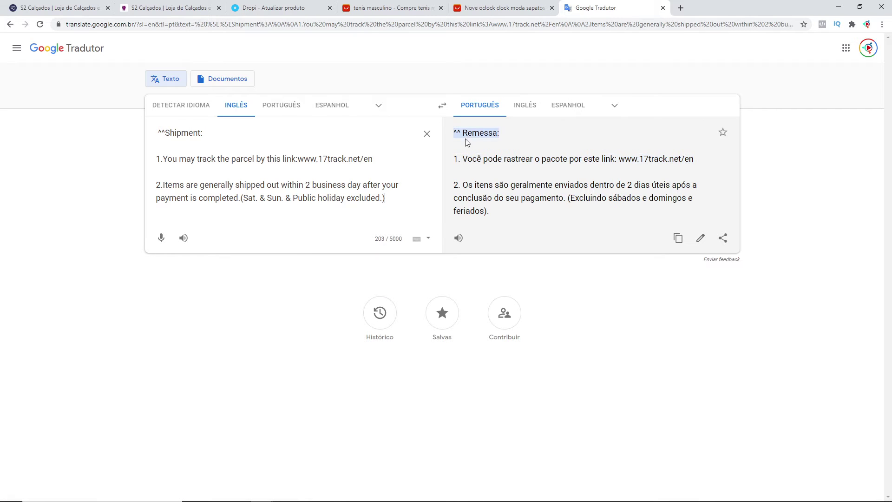
pyautogui.click(677, 238)
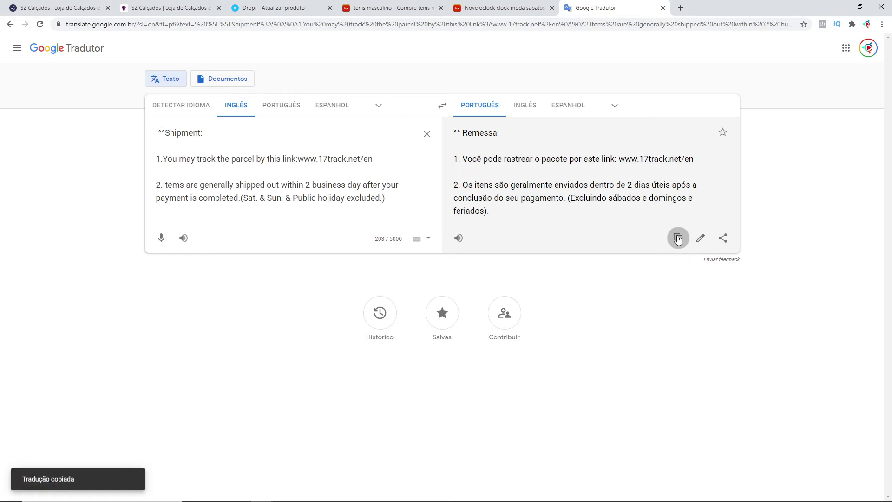
# Replace the description's English Shipment section in Dropi with the copied "Remessa" translation, removing the ^^ marks and the extra blank line
pyautogui.click(279, 8)
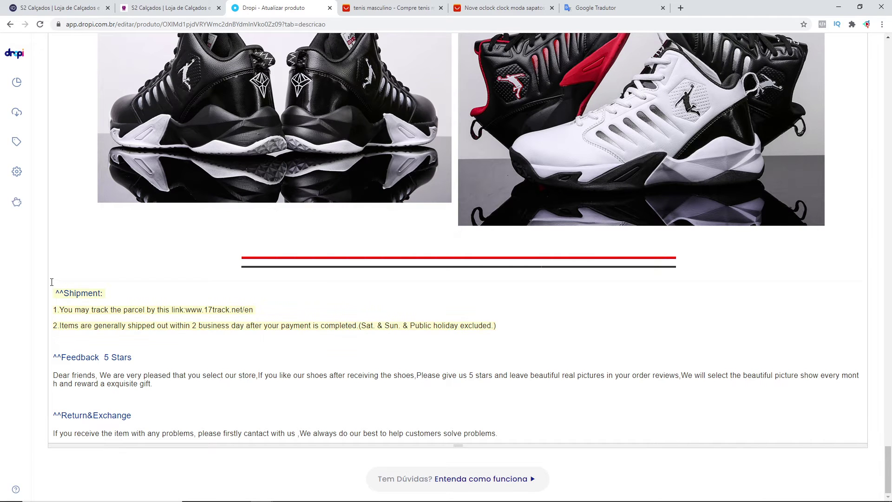
pyautogui.hotkey('ctrl', 'v')
pyautogui.click(63, 271)
pyautogui.press('BackSpace')
pyautogui.press('BackSpace')
pyautogui.press('BackSpace')
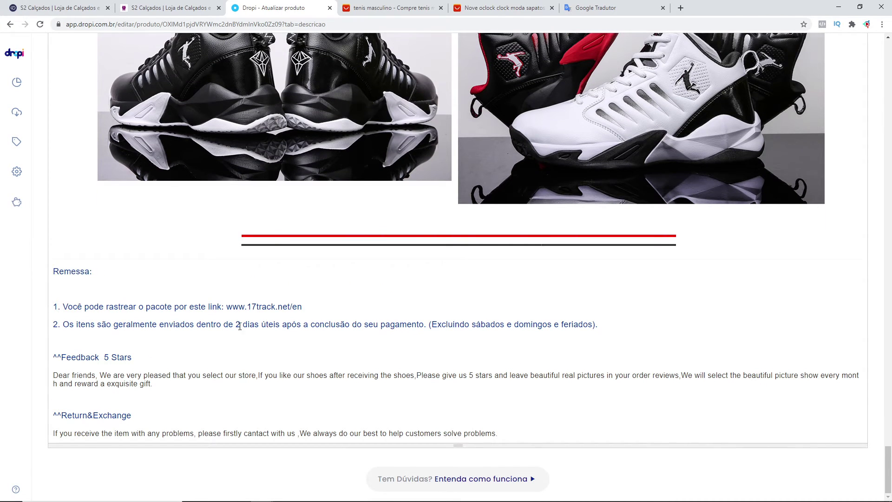
pyautogui.scroll(2, 51, 359)
pyautogui.press('Delete')
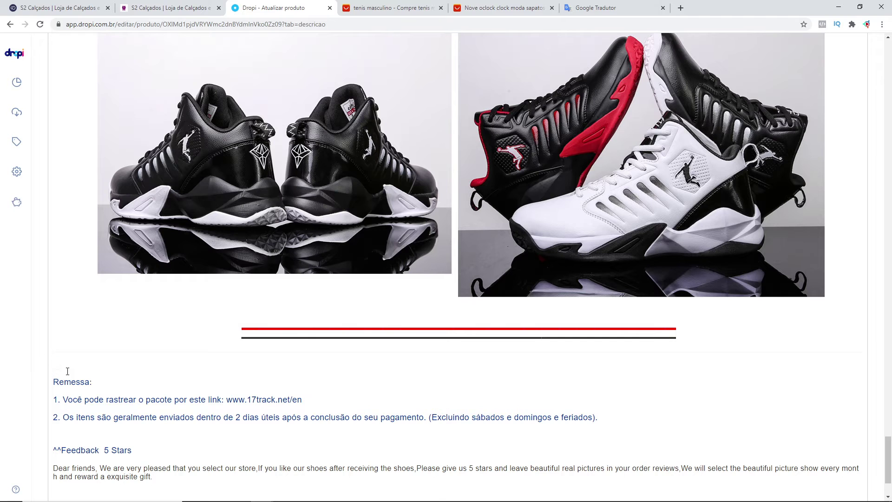
# Translate the description's "Feedback 5 Stars" section from English to Portuguese in Google Tradutor and copy the translation
pyautogui.scroll(-2, 155, 385)
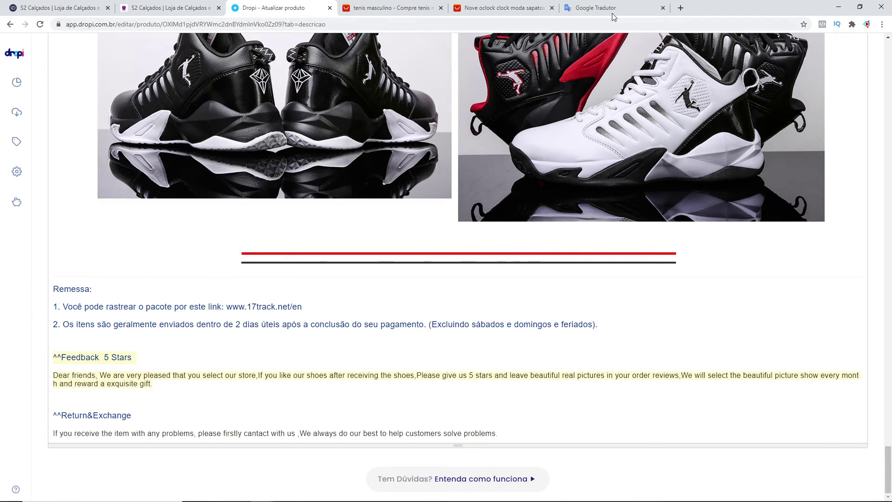
pyautogui.click(608, 8)
pyautogui.hotkey('ctrl', 'a')
pyautogui.hotkey('ctrl', 'v')
pyautogui.click(679, 238)
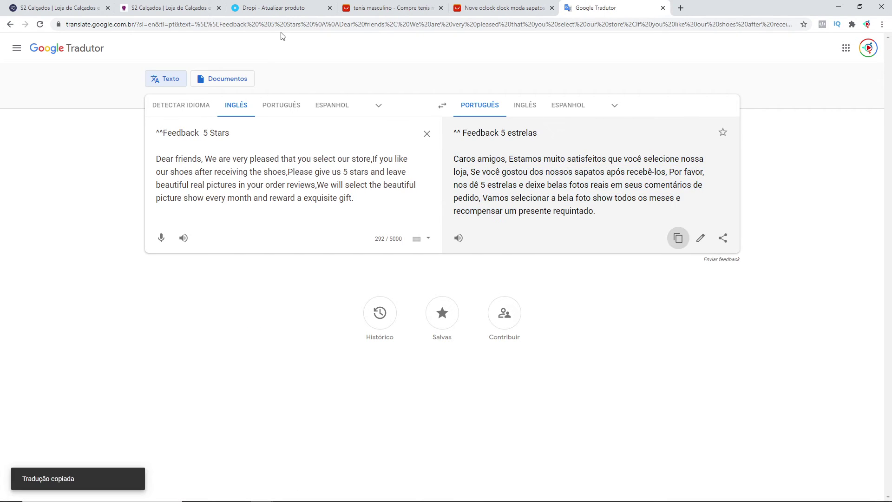
# Replace the English Feedback section in Dropi with the copied "Feedback 5 estrelas" translation and remove its leading ^^ marks
pyautogui.click(274, 8)
pyautogui.hotkey('ctrl', 'v')
pyautogui.press('Delete')
pyautogui.press('Delete')
pyautogui.press('Delete')
# Translate the description's "Return&Exchange" section from English to Portuguese in Google Tradutor and copy the translation
pyautogui.press('Down')
pyautogui.hotkey('ctrl', 'c')
pyautogui.click(600, 8)
pyautogui.hotkey('ctrl', 'a')
pyautogui.hotkey('ctrl', 'v')
pyautogui.click(679, 263)
# Replace the English Return&Exchange section in Dropi with the copied "Devolução e troca" translation and remove its ^^ marks
pyautogui.click(274, 8)
pyautogui.moveTo(57, 425); pyautogui.dragTo(440, 425)
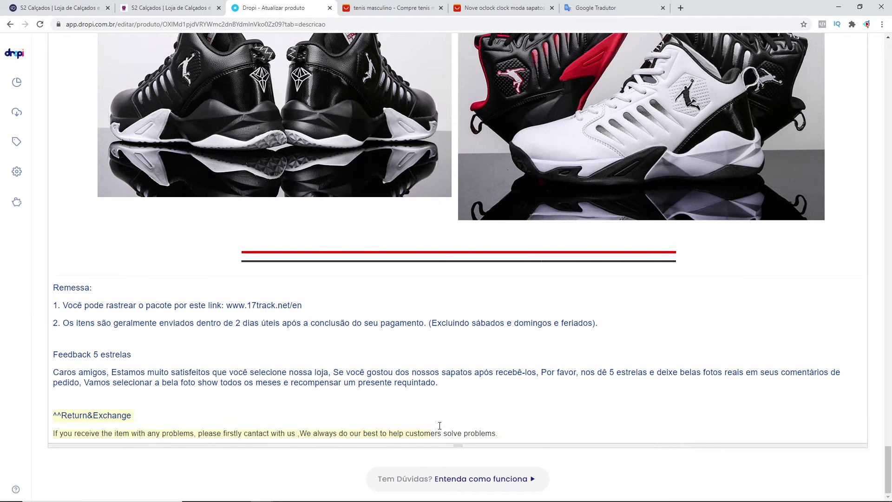
pyautogui.hotkey('ctrl', 'v')
pyautogui.doubleClick(57, 414)
pyautogui.press('BackSpace')
pyautogui.click(151, 414)
pyautogui.scroll(-1, 460, 340)
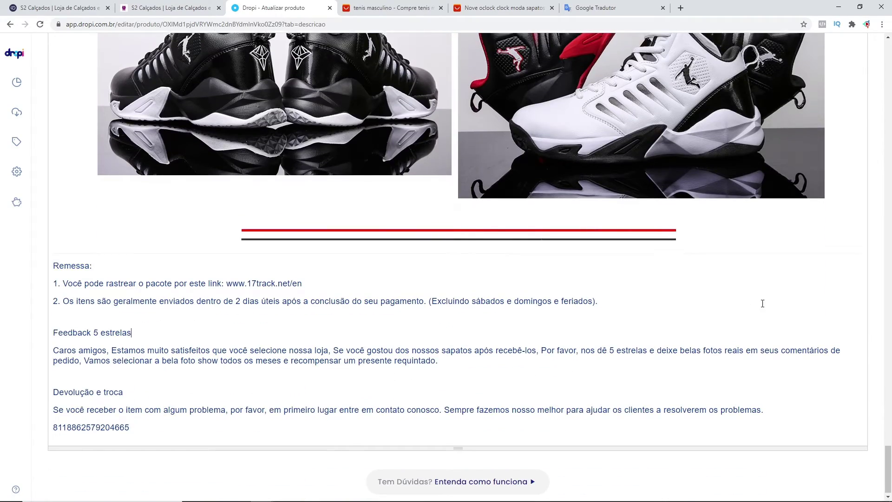
# Review the product's translated options and variations, its variation prices, and the photos selected for the store
pyautogui.scroll(15, 761, 302)
pyautogui.scroll(20, 802, 317)
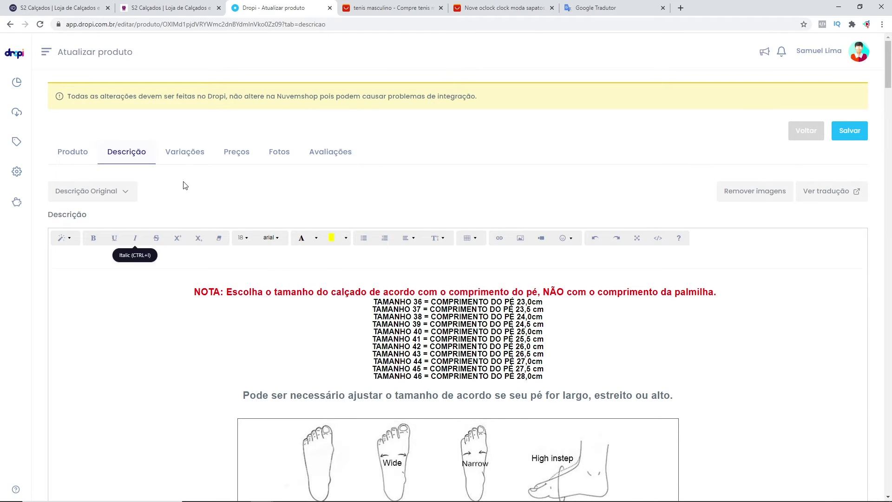
pyautogui.click(185, 155)
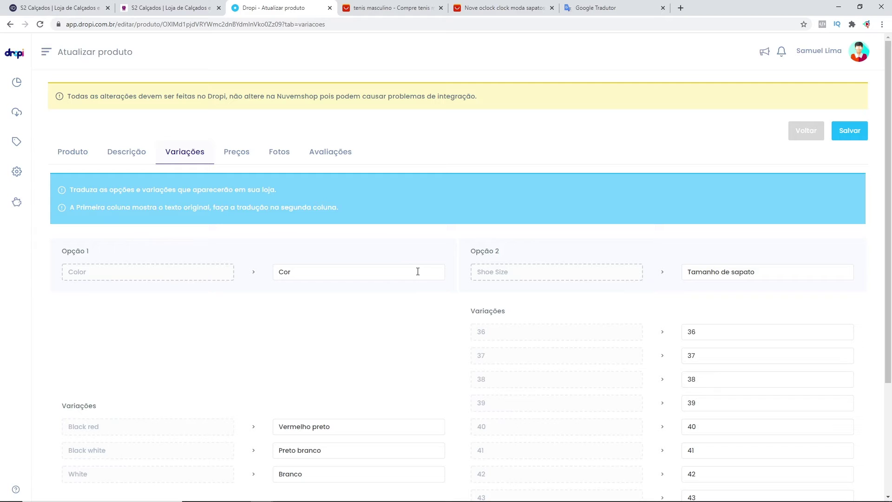
pyautogui.scroll(-3, 419, 275)
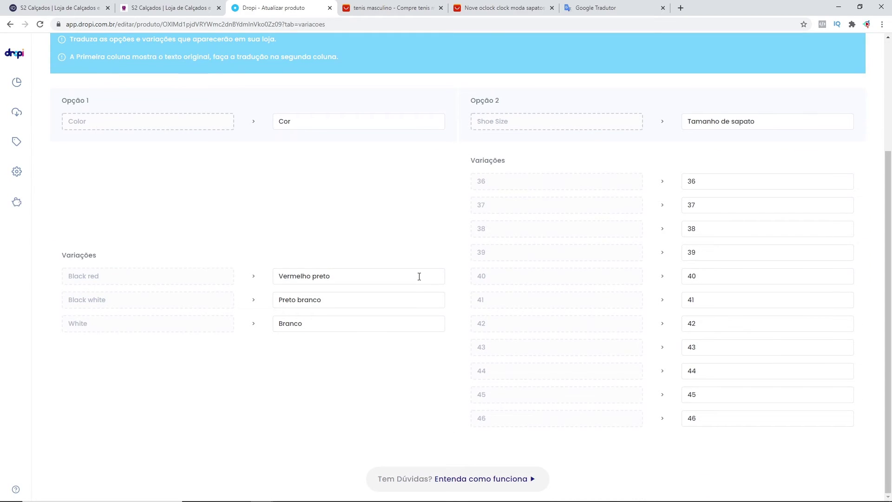
pyautogui.scroll(3, 402, 224)
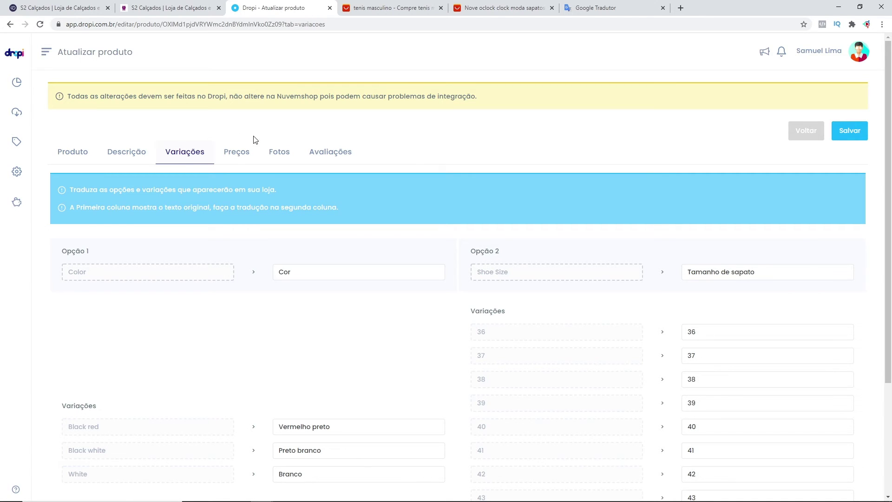
pyautogui.click(237, 156)
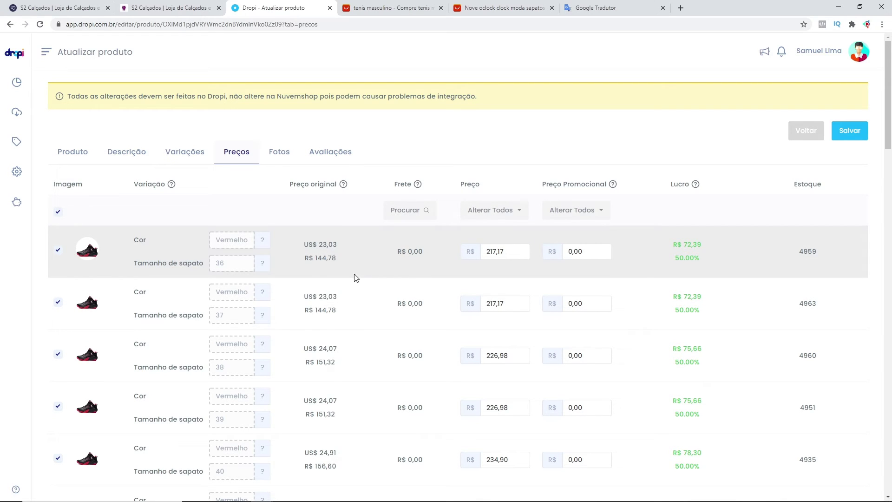
pyautogui.click(275, 152)
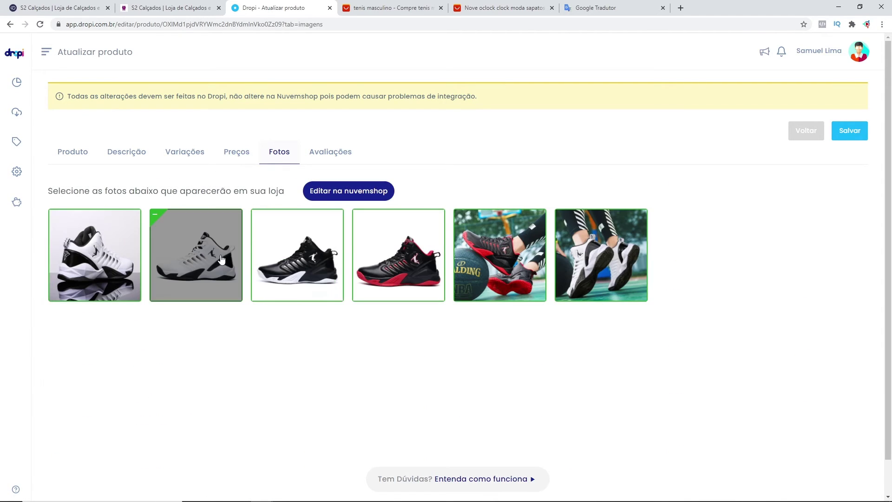
# Publish the first four customer reviews of the product
pyautogui.click(332, 157)
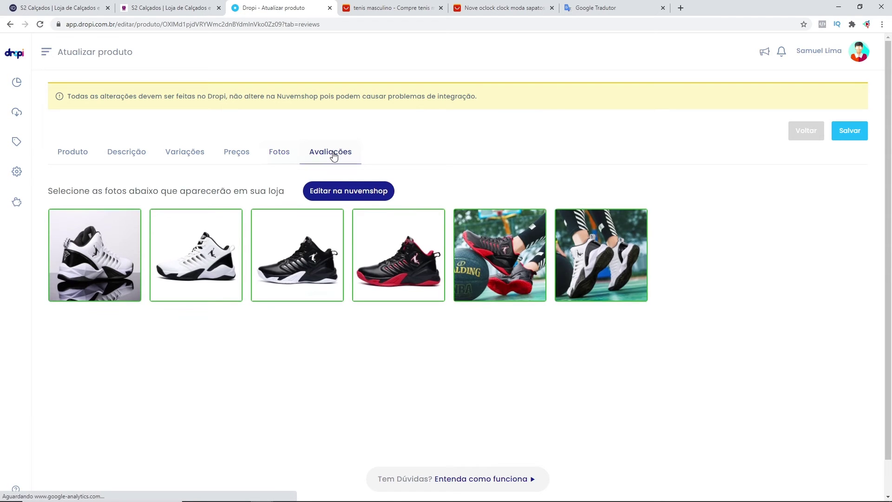
pyautogui.scroll(-4, 340, 318)
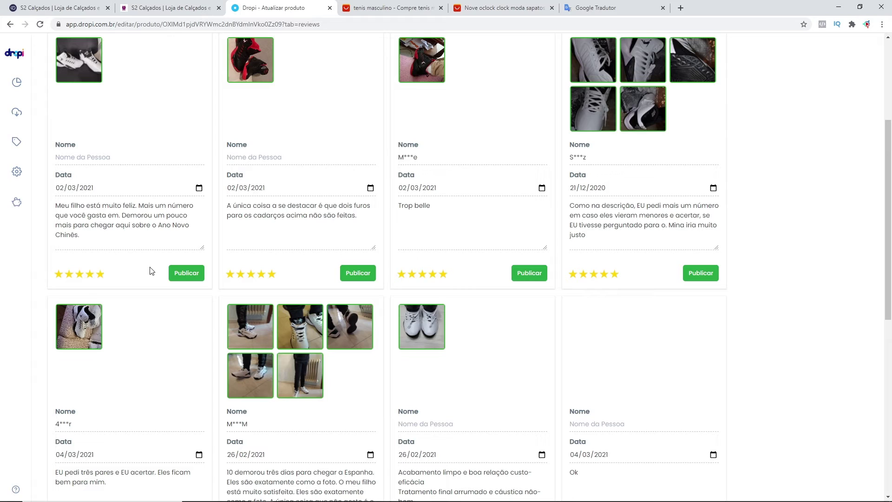
pyautogui.click(187, 274)
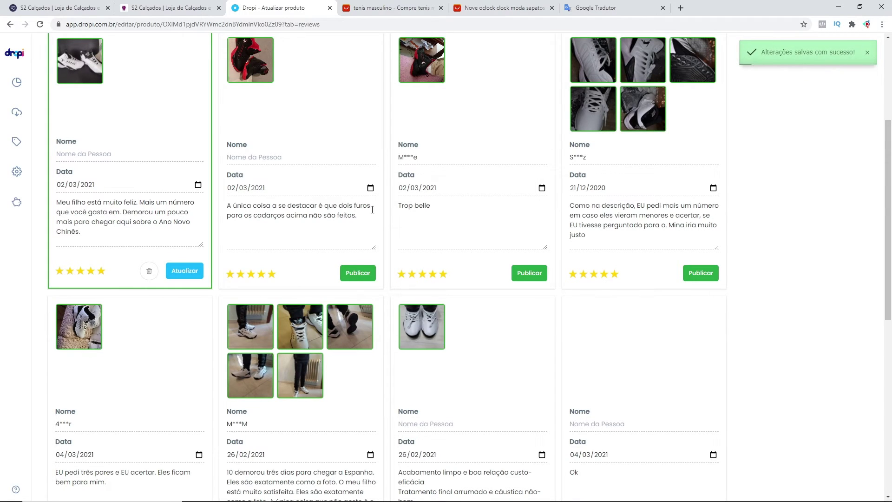
pyautogui.click(360, 274)
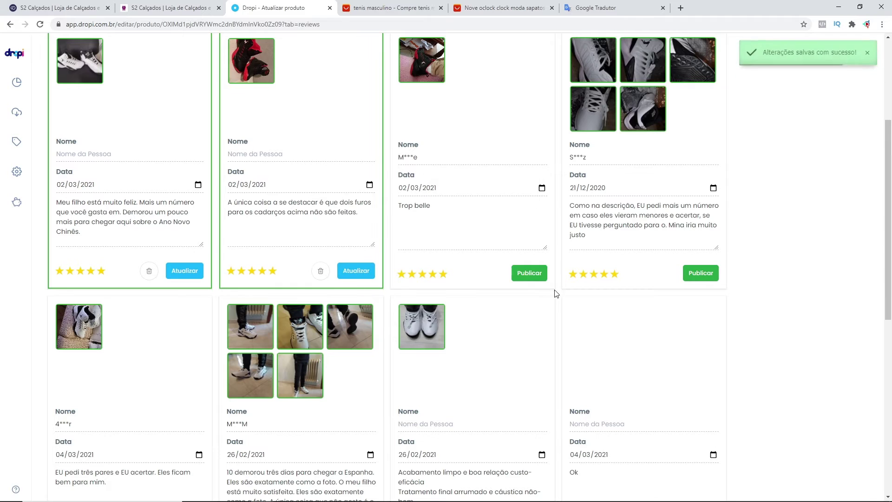
pyautogui.click(525, 275)
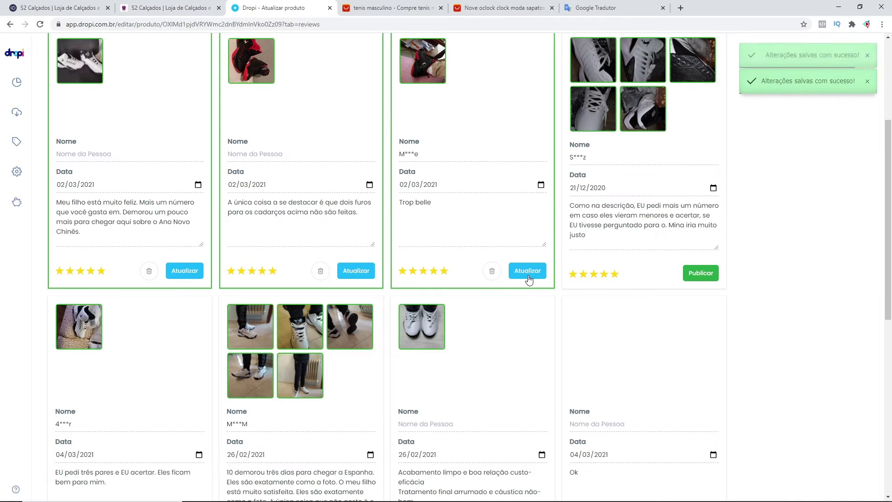
pyautogui.click(701, 274)
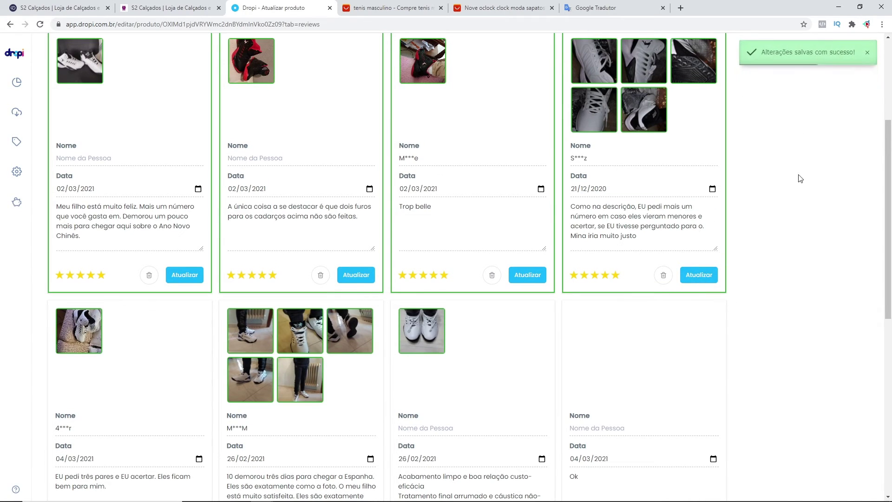
# Save the product and export its update to the Nuvemshop store
pyautogui.scroll(4, 804, 197)
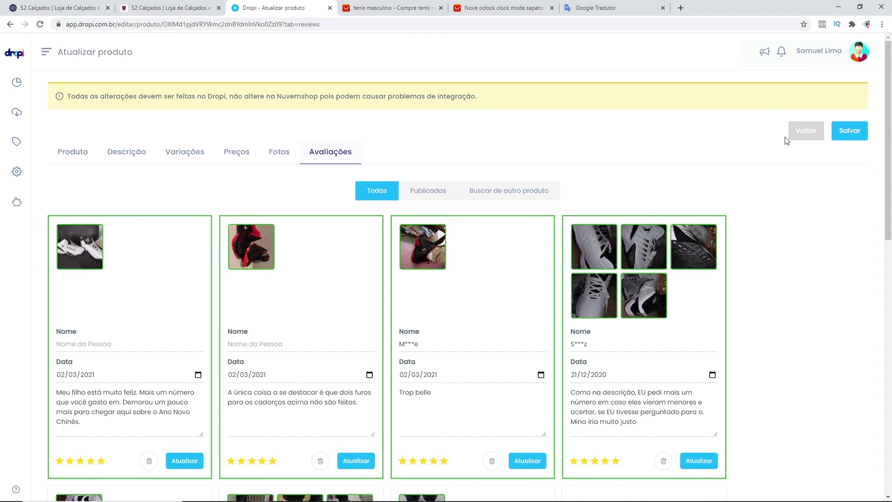
pyautogui.click(850, 132)
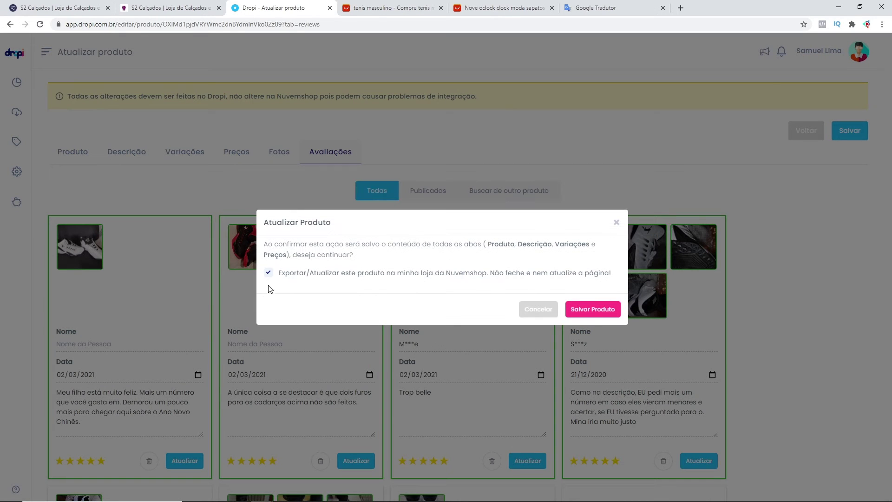
pyautogui.click(589, 309)
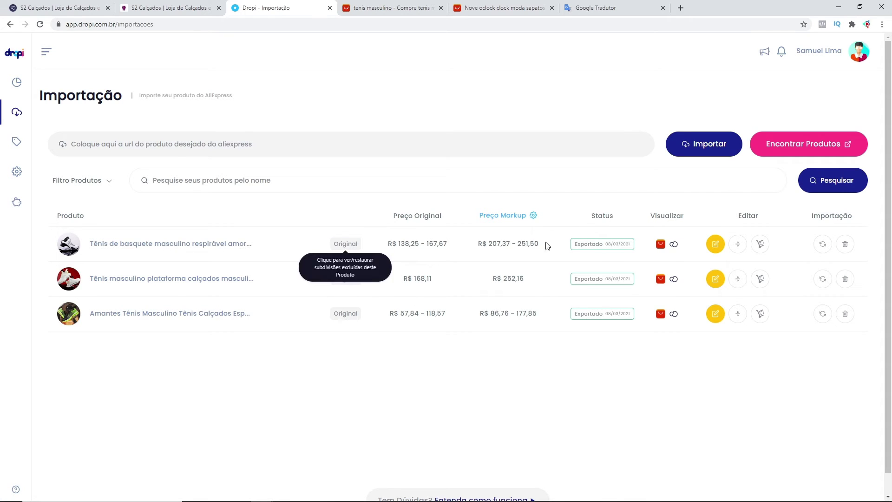
# Reopen the basketball shoe from the import list for editing and save it again with the Nuvemshop store update enabled
pyautogui.click(716, 245)
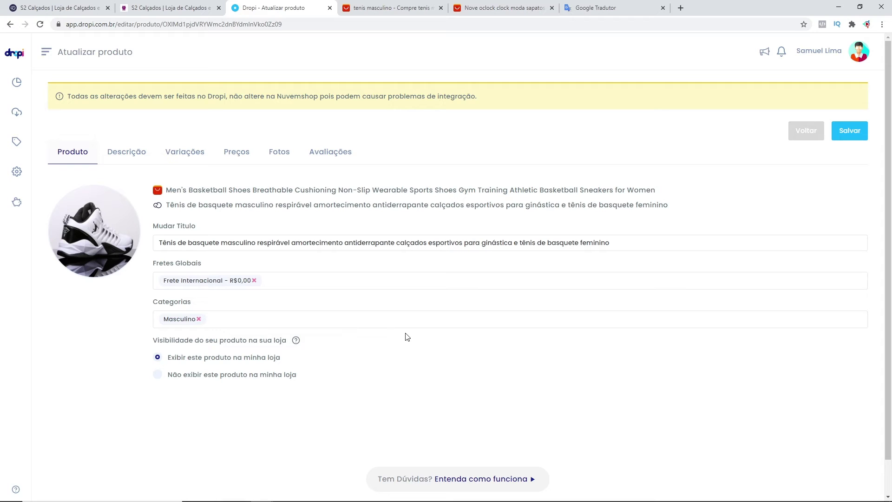
pyautogui.click(850, 134)
pyautogui.click(596, 310)
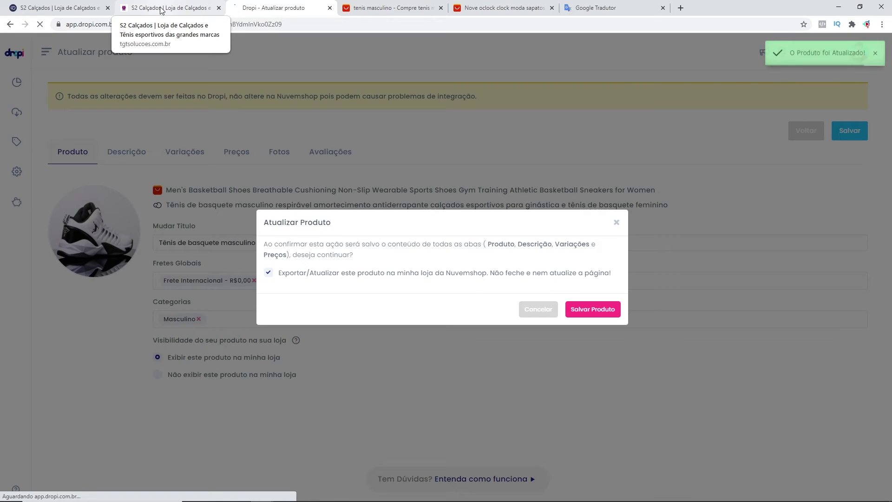
# Switch to the S2 Calçados store and open the basketball shoe's product page from the Masculino category
pyautogui.click(158, 10)
pyautogui.scroll(20, 306, 150)
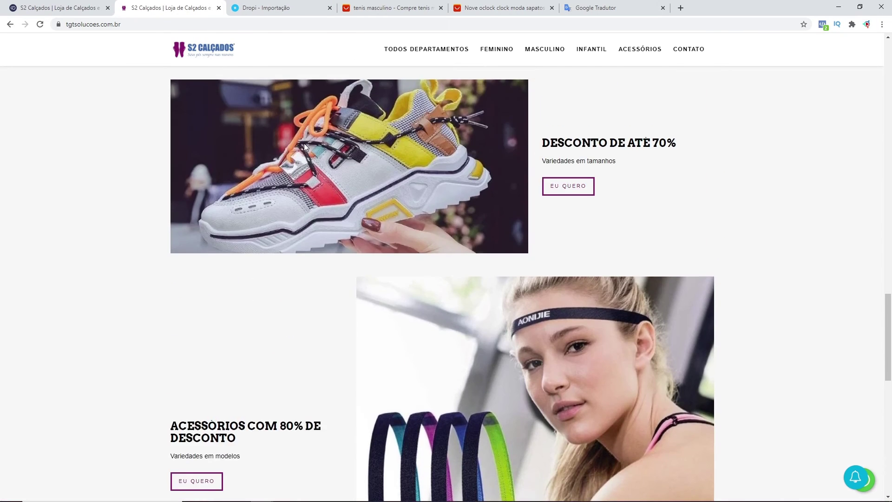
pyautogui.scroll(15, 354, 108)
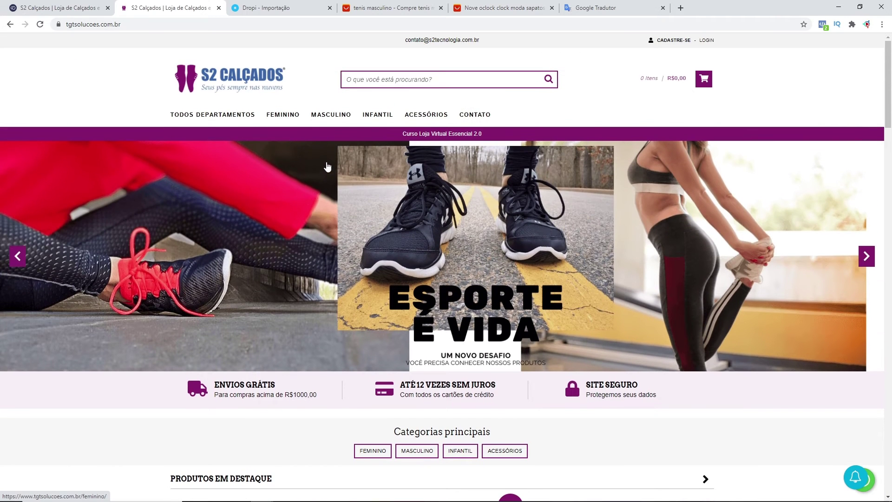
pyautogui.click(326, 115)
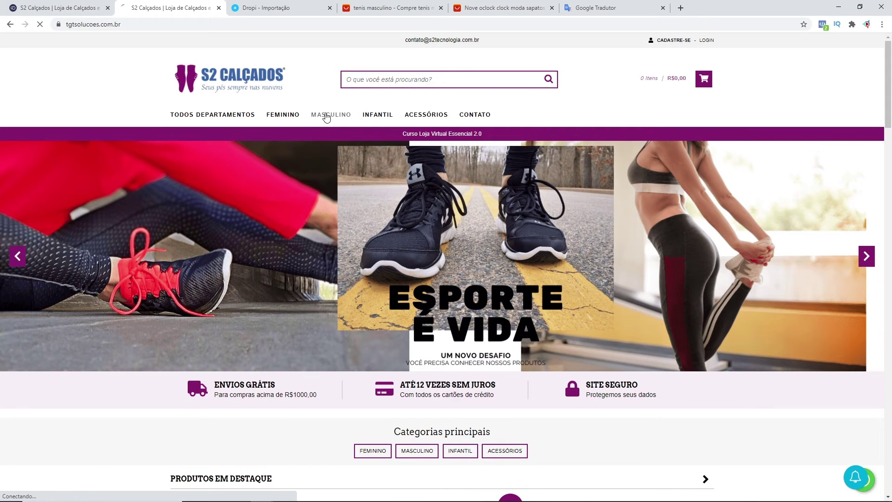
pyautogui.moveTo(192, 124)
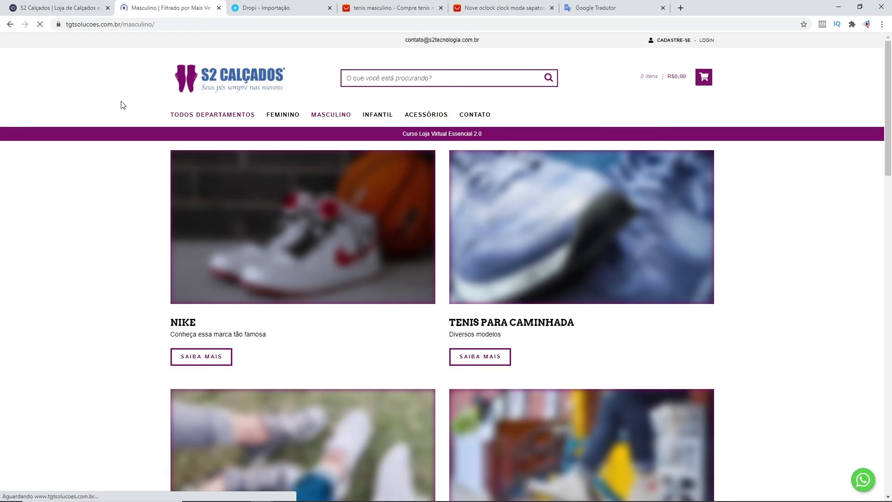
pyautogui.scroll(-6, 404, 165)
pyautogui.scroll(-12, 403, 165)
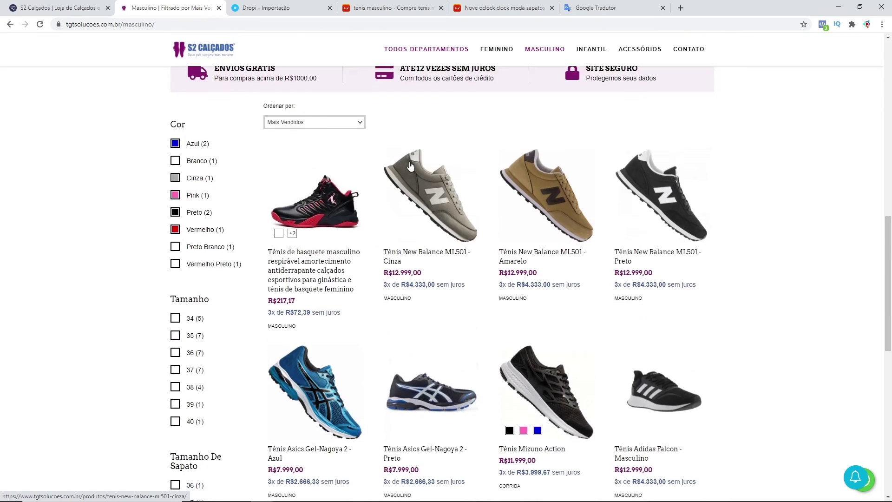
pyautogui.scroll(10, 411, 166)
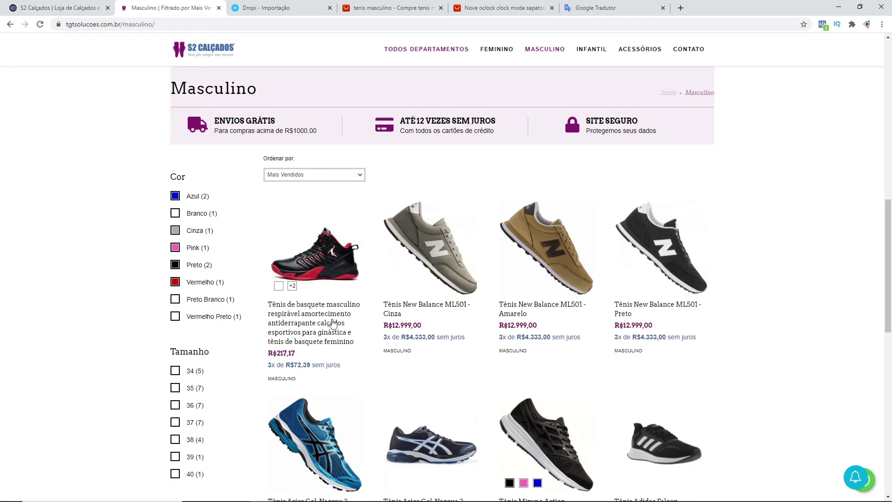
pyautogui.click(310, 318)
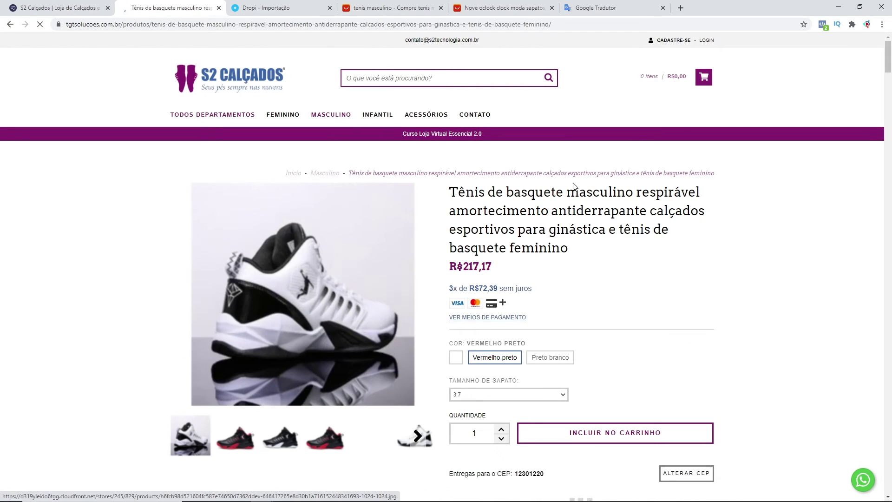
# Examine the basketball shoe's store page, including its photo gallery, shipping options, size guide and description images
pyautogui.scroll(-2, 621, 225)
pyautogui.scroll(-2, 549, 239)
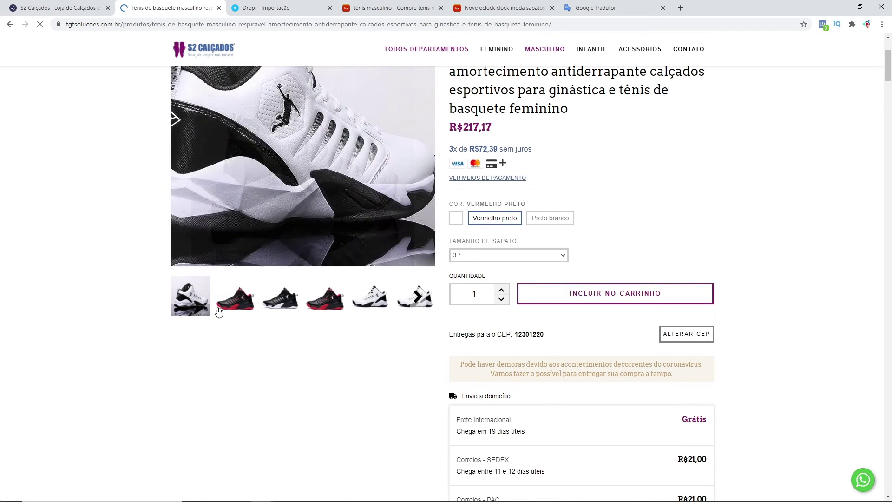
pyautogui.scroll(-4, 653, 232)
pyautogui.scroll(-5, 652, 233)
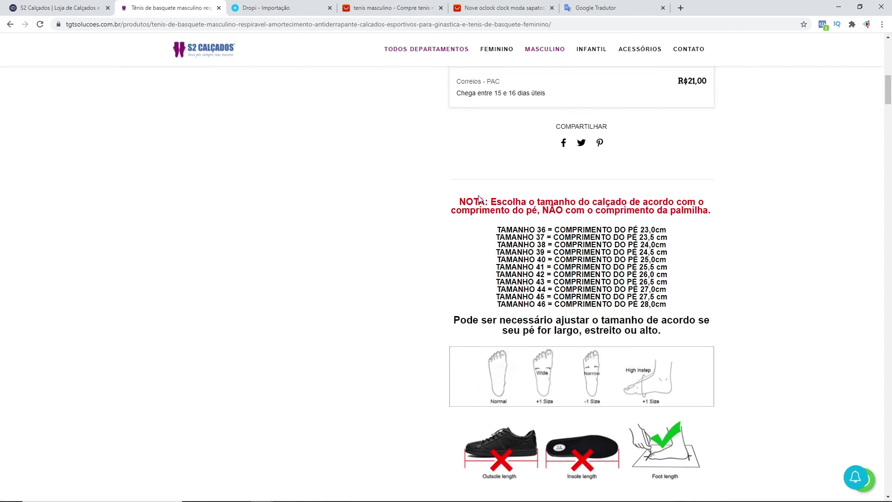
pyautogui.scroll(-6, 540, 304)
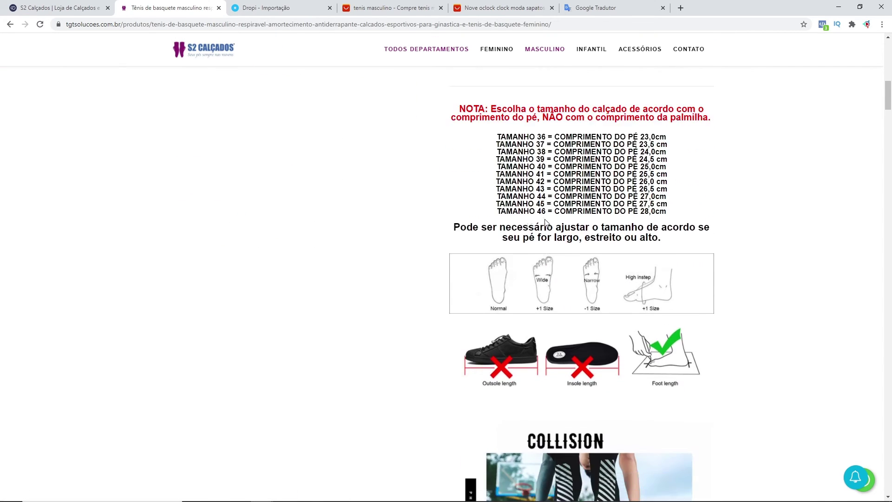
pyautogui.scroll(-19, 559, 216)
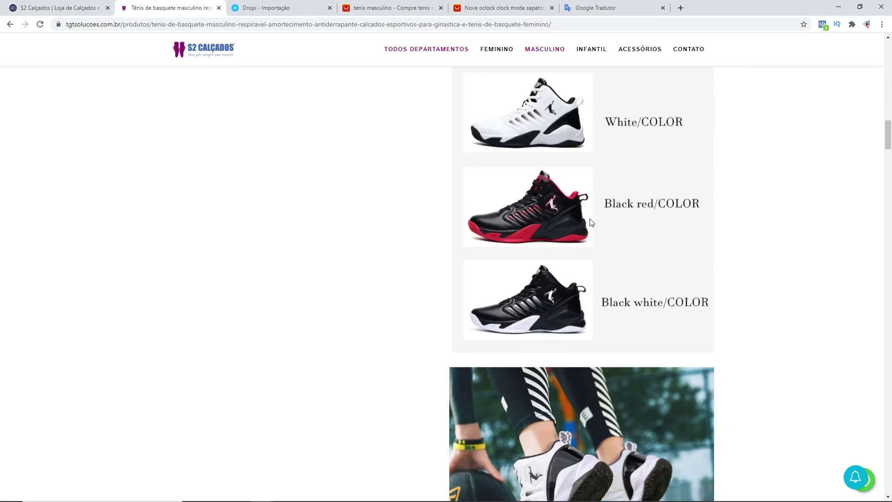
pyautogui.scroll(-11, 587, 227)
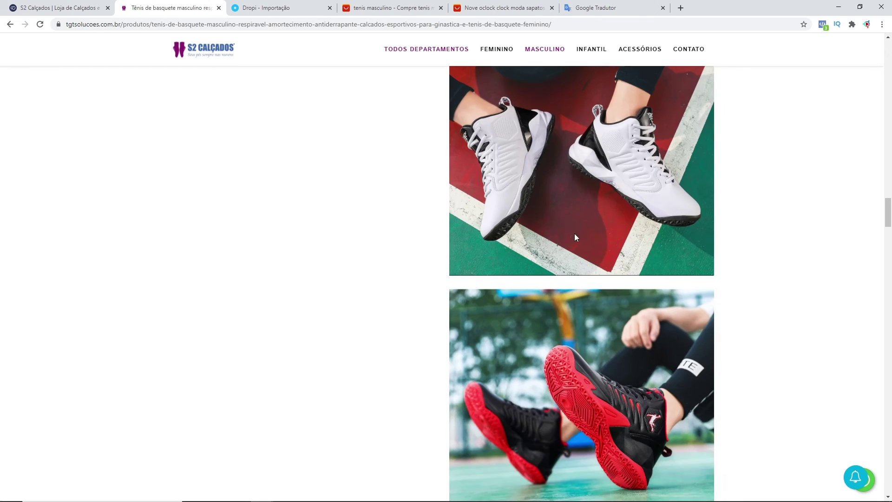
pyautogui.moveTo(888, 212); pyautogui.dragTo(850, 79)
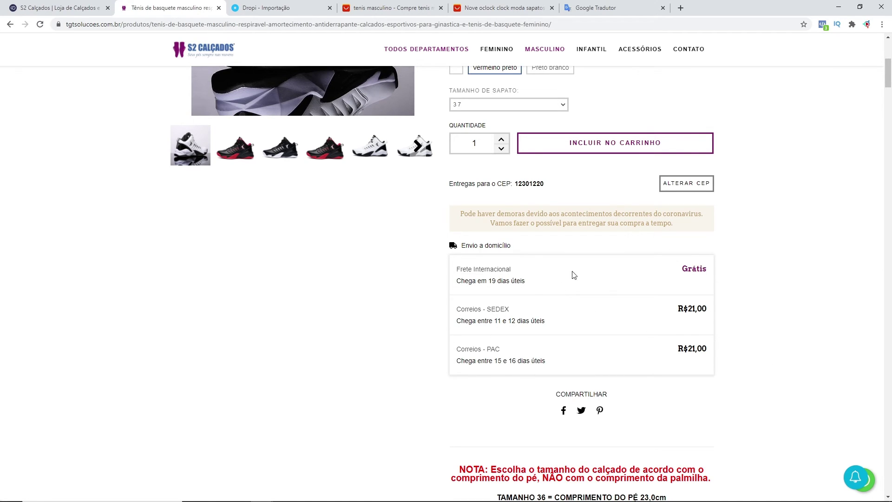
pyautogui.moveTo(888, 78); pyautogui.dragTo(889, 59)
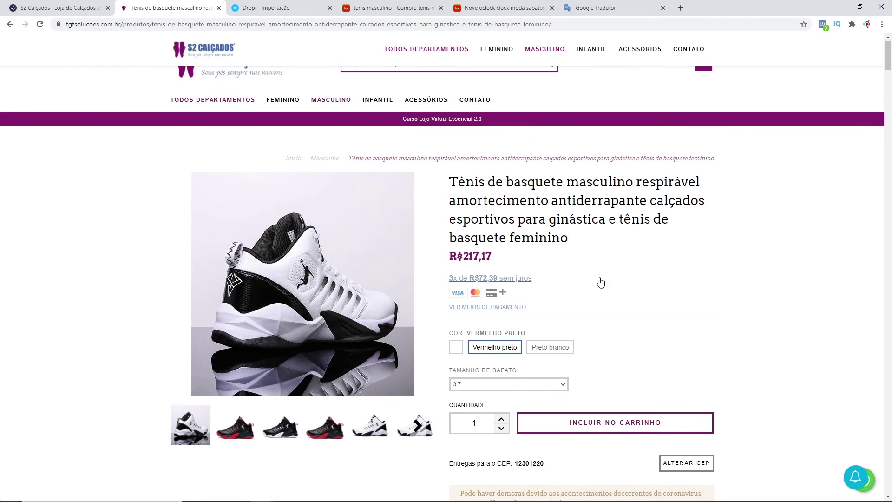
# Preview the shoe's Preto branco, Vermelho preto and Branco colour variants on the product page
pyautogui.click(555, 352)
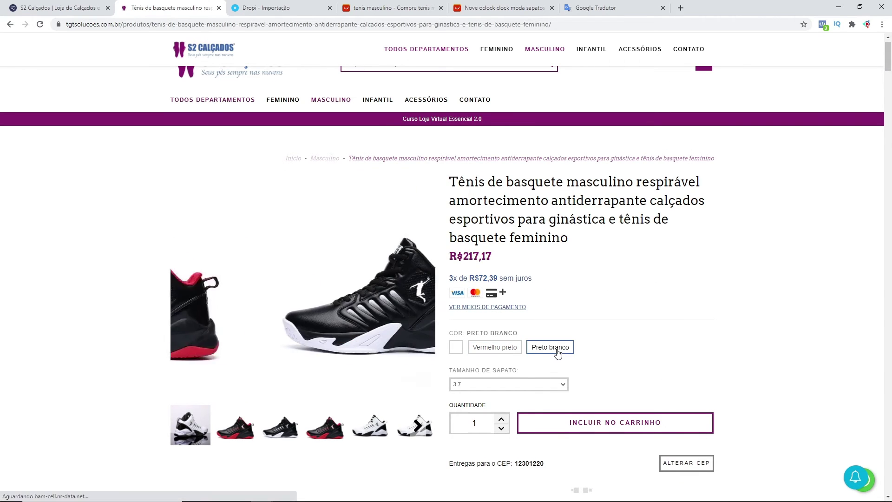
pyautogui.click(495, 351)
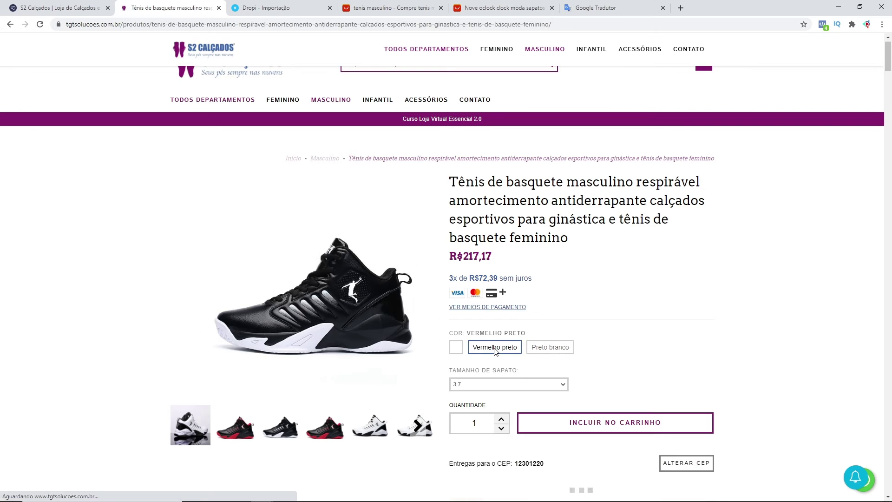
pyautogui.click(457, 349)
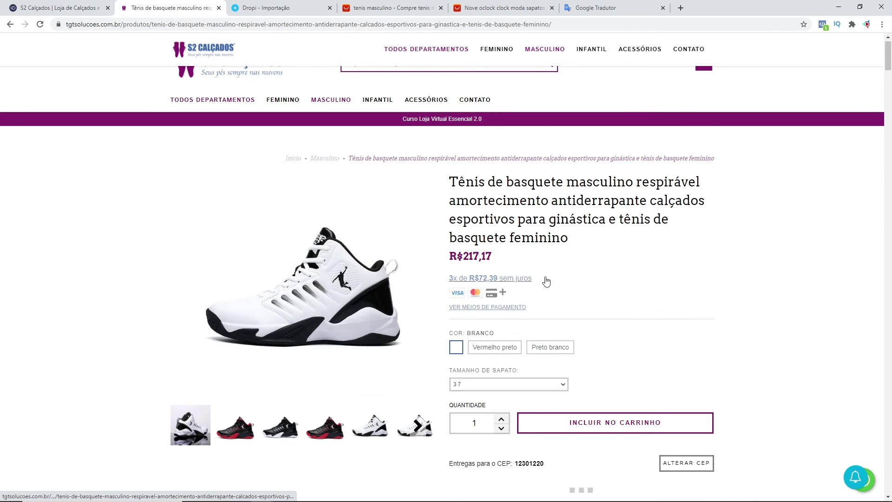
pyautogui.scroll(-2, 667, 382)
pyautogui.scroll(3, 592, 300)
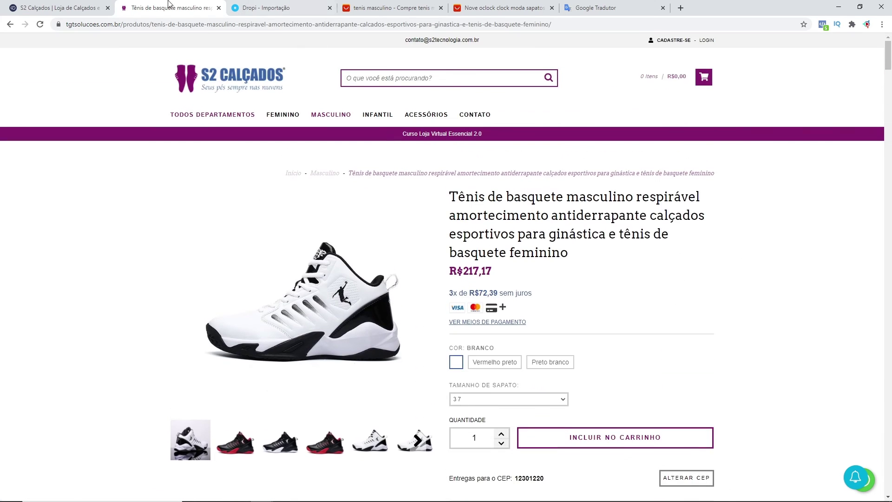
# Switch to the Nuvemshop admin and open the basketball shoe for editing from page 2 of the product list
pyautogui.click(74, 9)
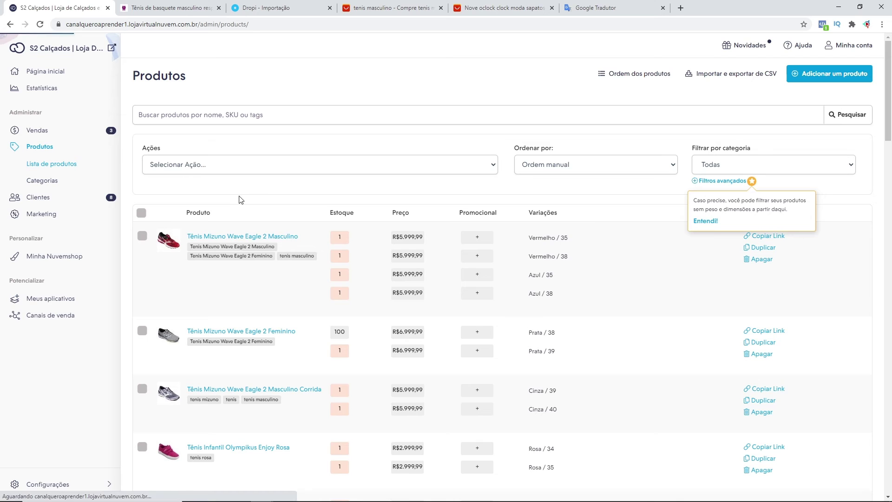
pyautogui.scroll(-20, 257, 263)
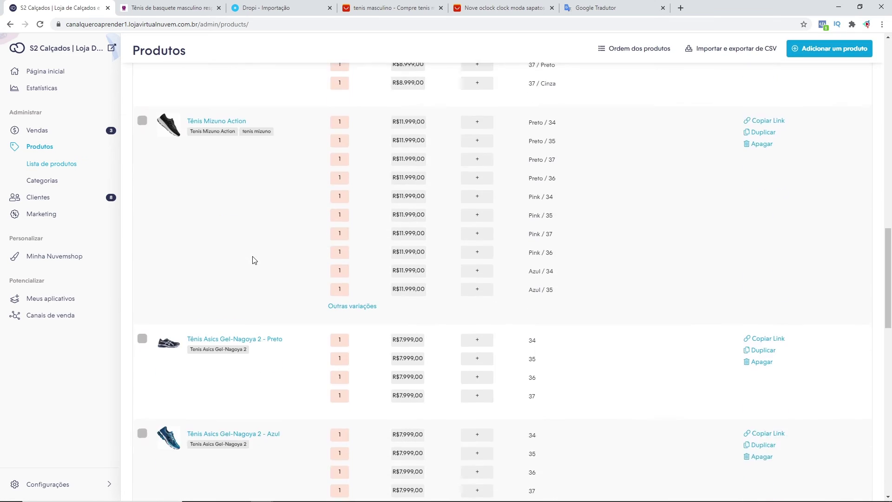
pyautogui.scroll(-1, 239, 273)
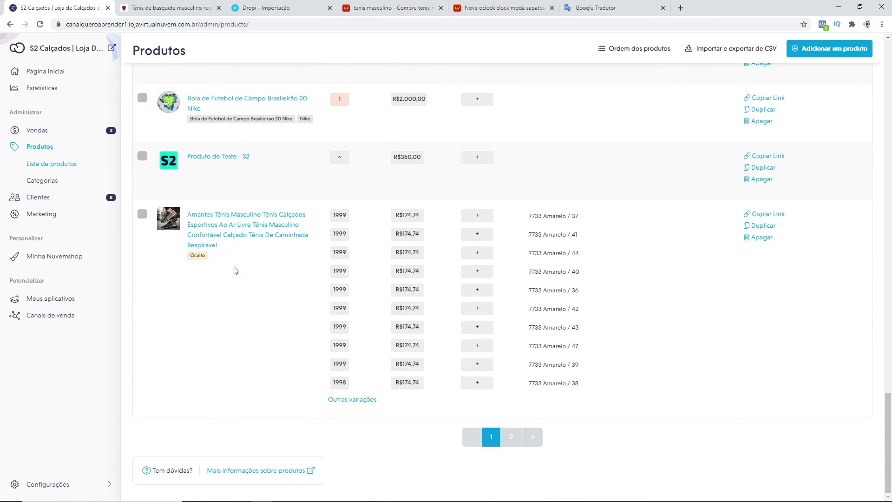
pyautogui.click(511, 437)
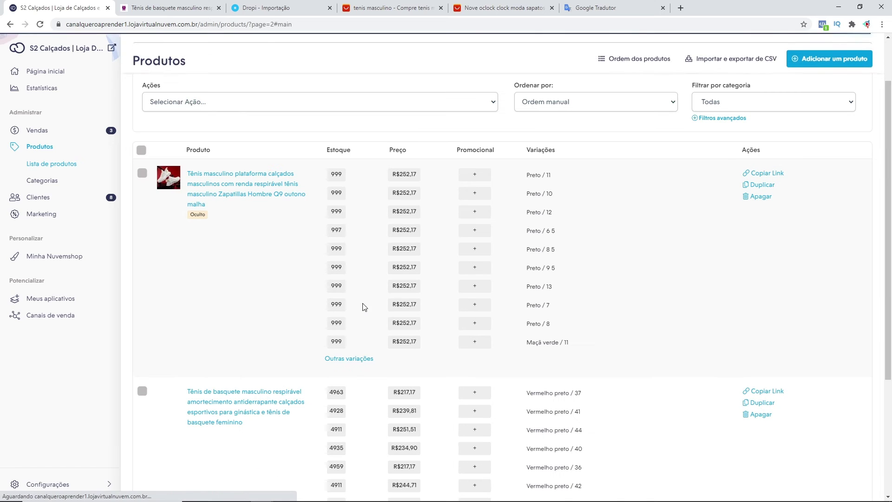
pyautogui.scroll(-3, 249, 356)
pyautogui.click(217, 267)
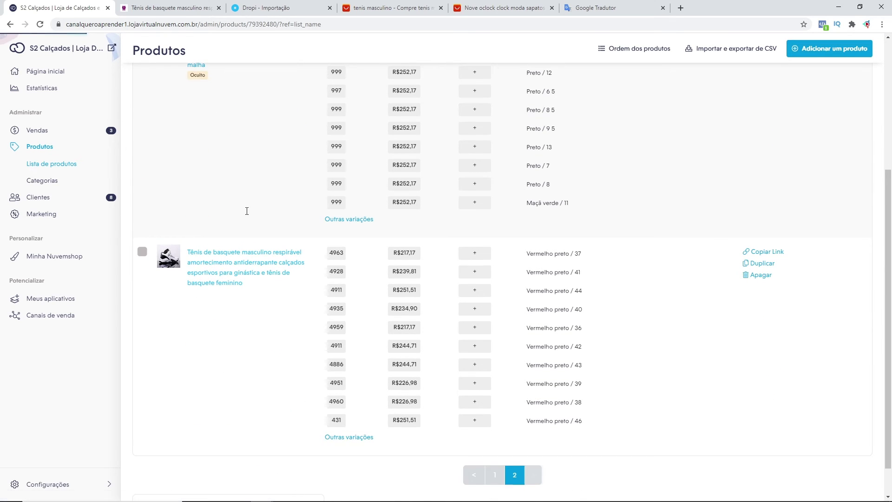
# Set the basketball shoe's visibility to "Não exibir este produto na minha loja" and save the product changes
pyautogui.scroll(-13, 604, 321)
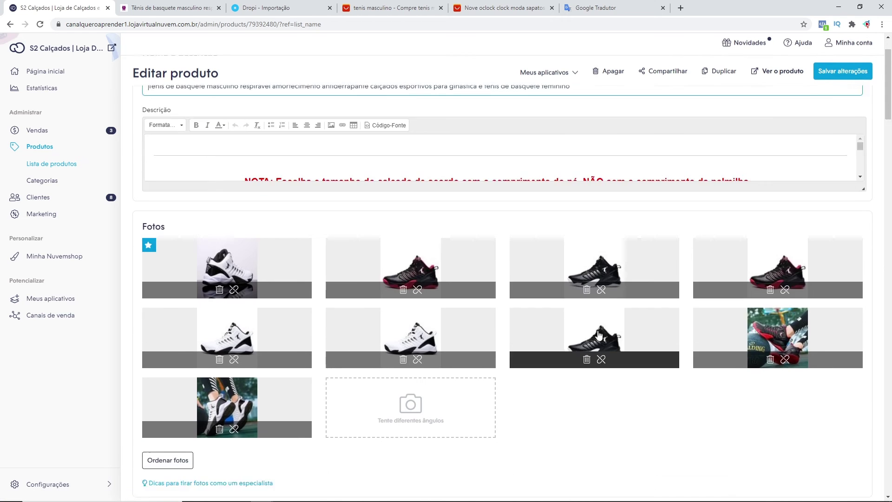
pyautogui.scroll(-20, 603, 313)
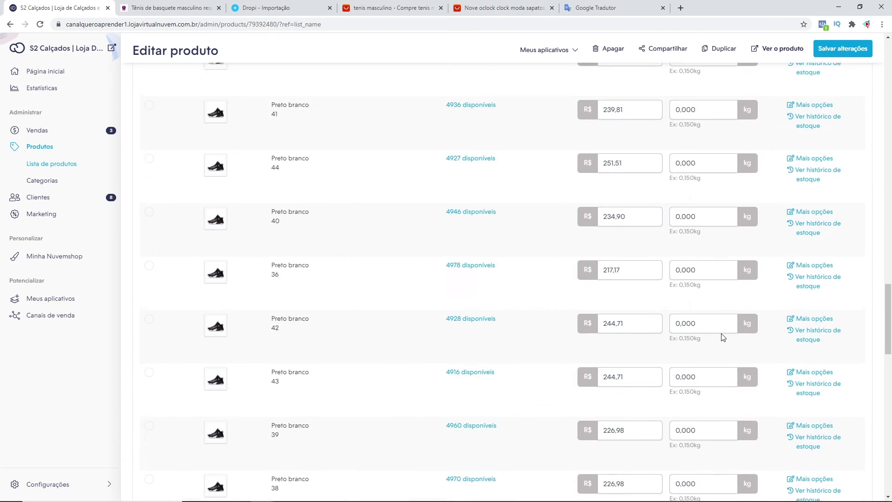
pyautogui.scroll(-3, 767, 386)
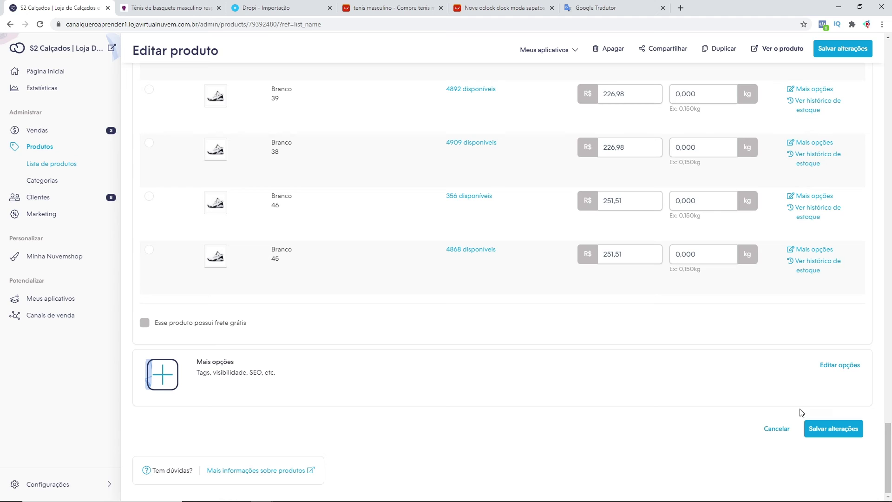
pyautogui.click(840, 366)
pyautogui.click(318, 246)
pyautogui.scroll(-4, 498, 294)
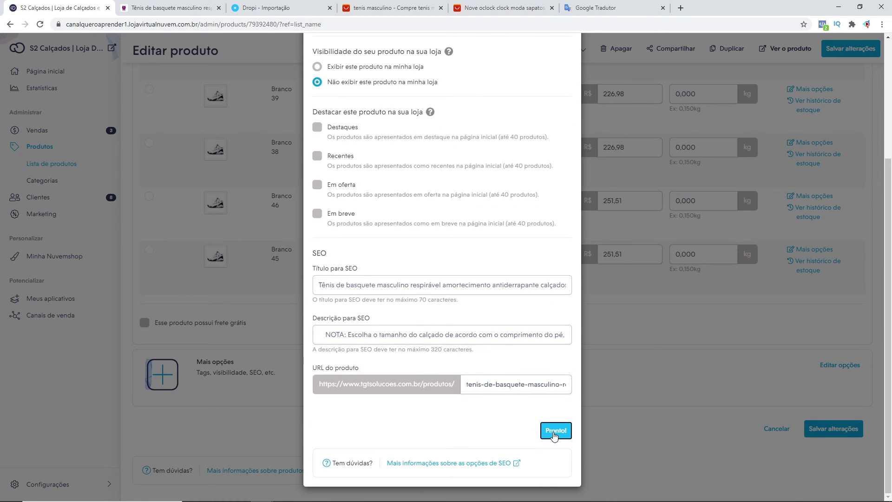
pyautogui.click(554, 430)
pyautogui.click(842, 427)
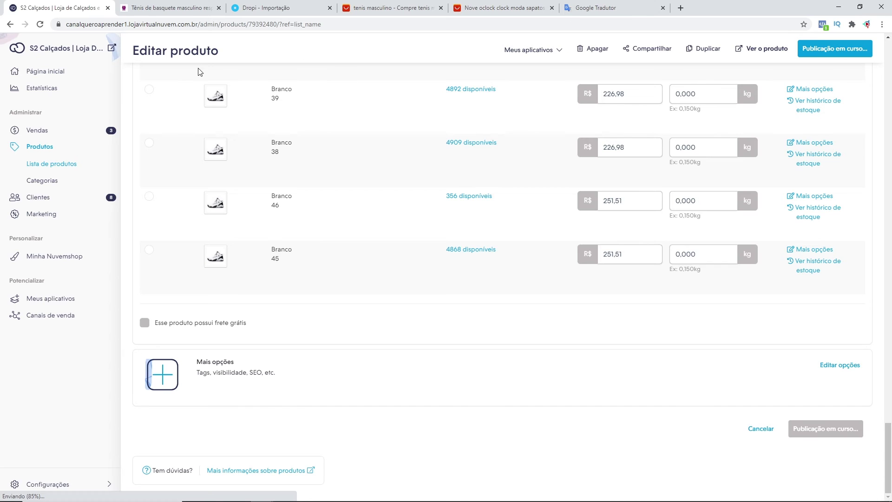
# Switch to Dropi and open the Suporte Fórum from its help center
pyautogui.click(265, 10)
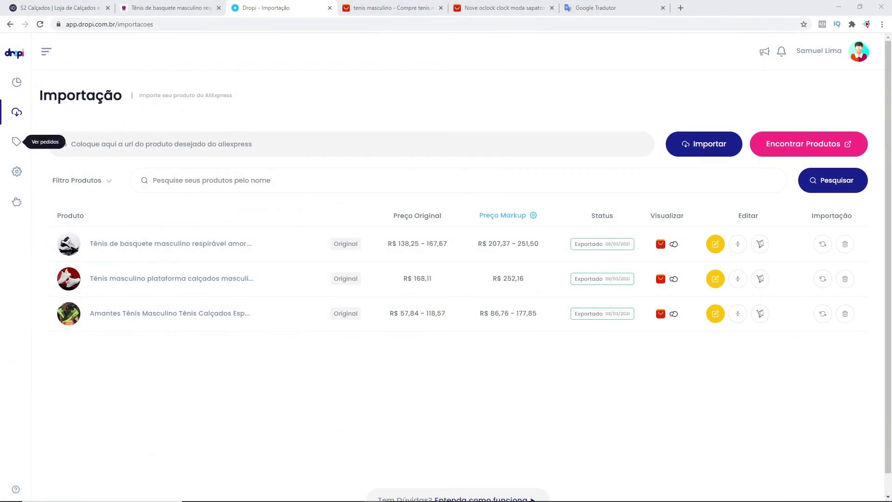
pyautogui.click(16, 490)
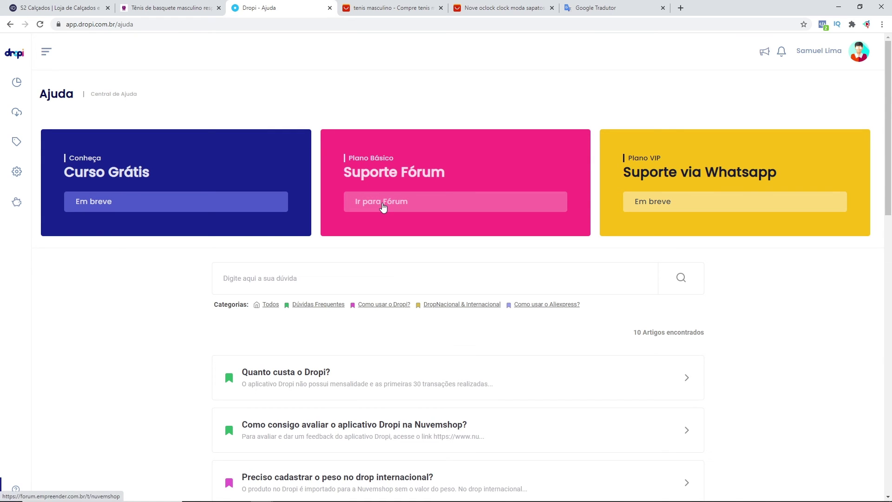
pyautogui.click(383, 205)
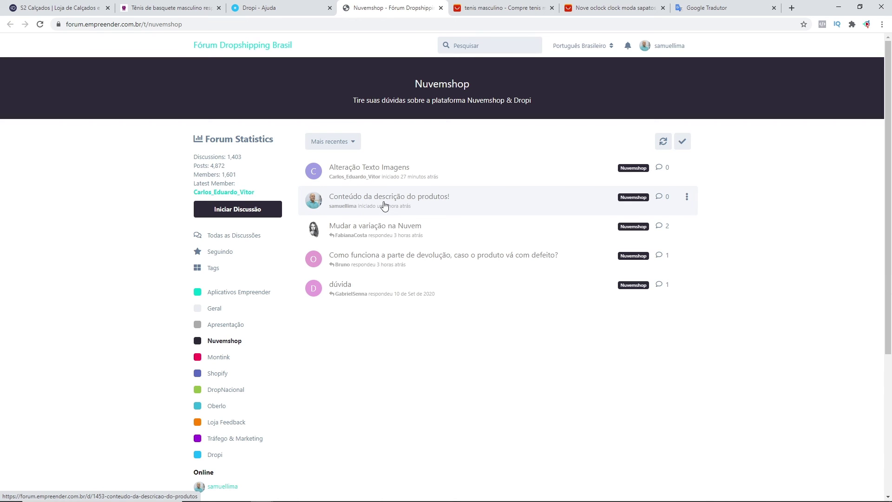
# Look through the forum's Nuvemshop discussions and category list, and return to Dropi's help center
pyautogui.scroll(-2, 367, 199)
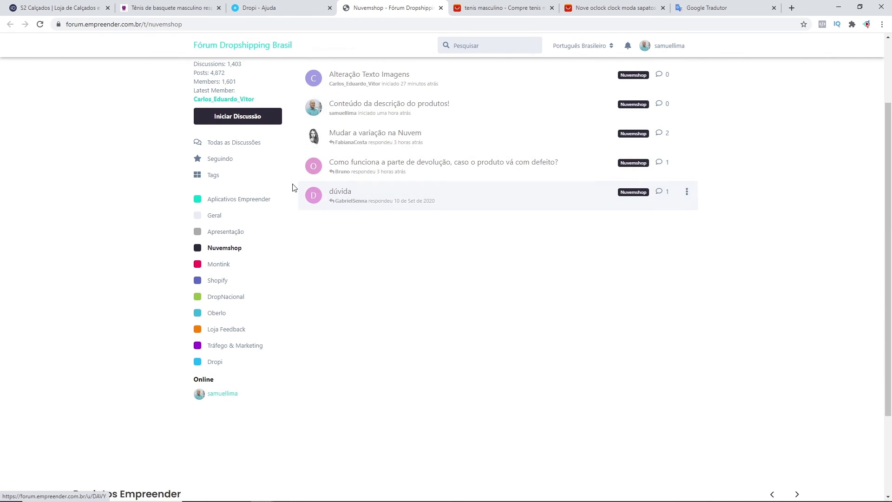
pyautogui.scroll(-3, 293, 187)
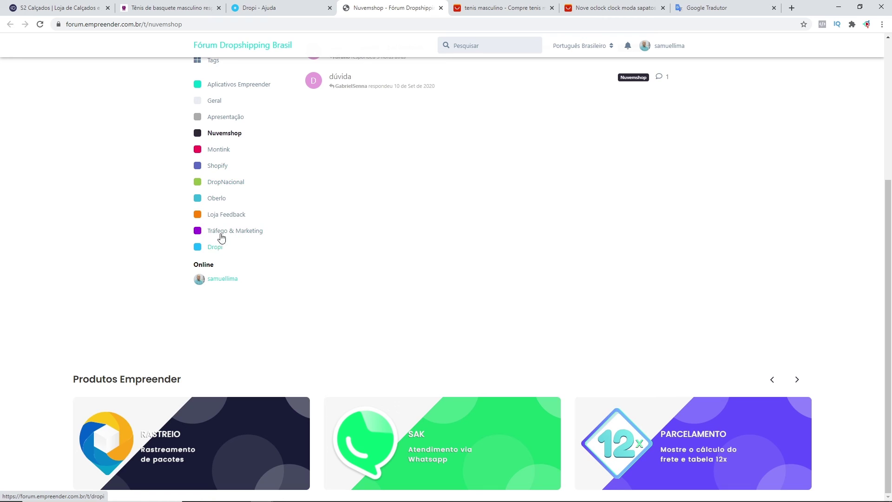
pyautogui.click(218, 138)
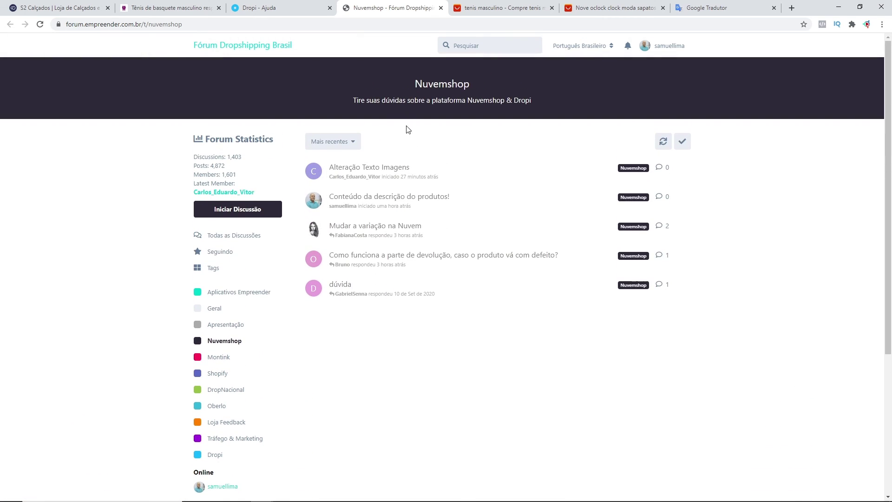
pyautogui.scroll(-3, 226, 255)
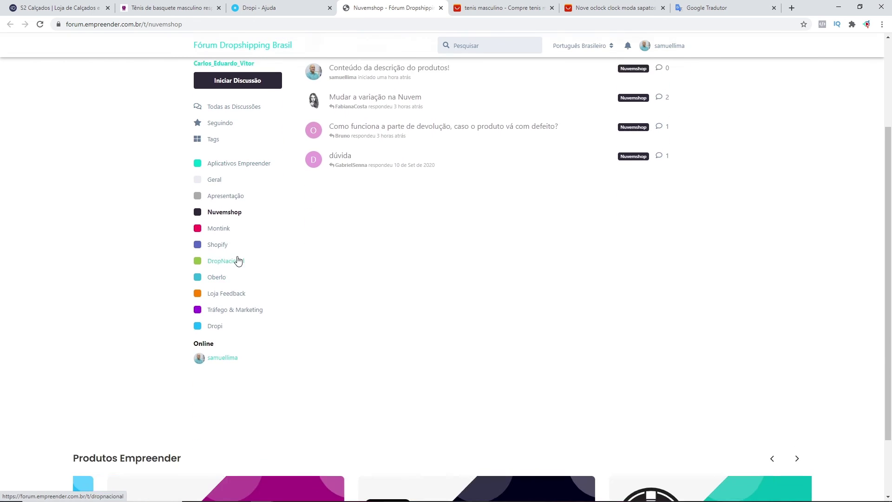
pyautogui.scroll(3, 238, 260)
pyautogui.click(273, 9)
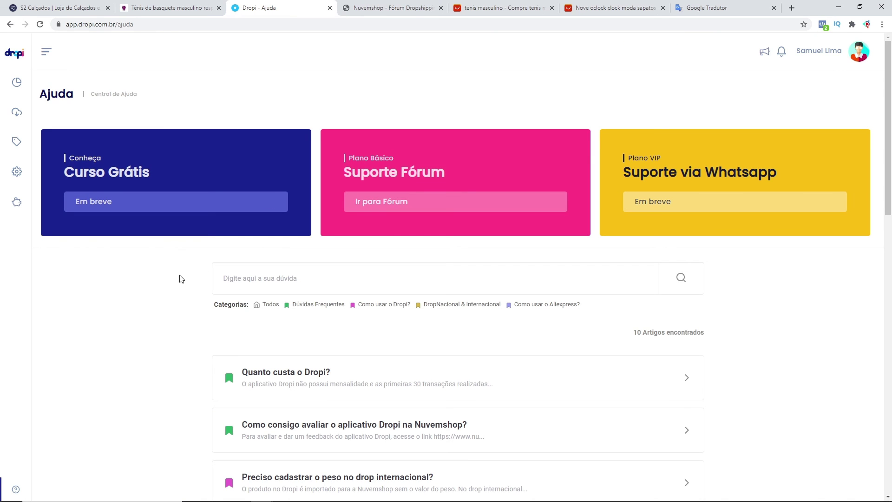